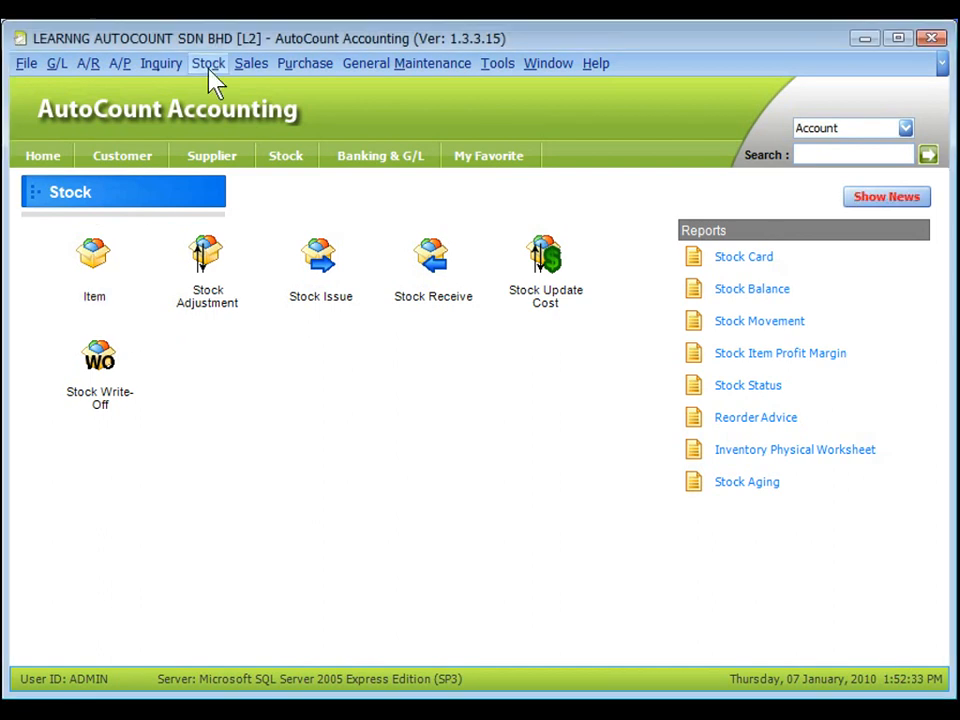
{"action": "key", "text": "ctrl"}
Step: Open Stock Item Maintenance and start creating a new stock item
{"action": "left_click", "coordinate": [210, 68]}
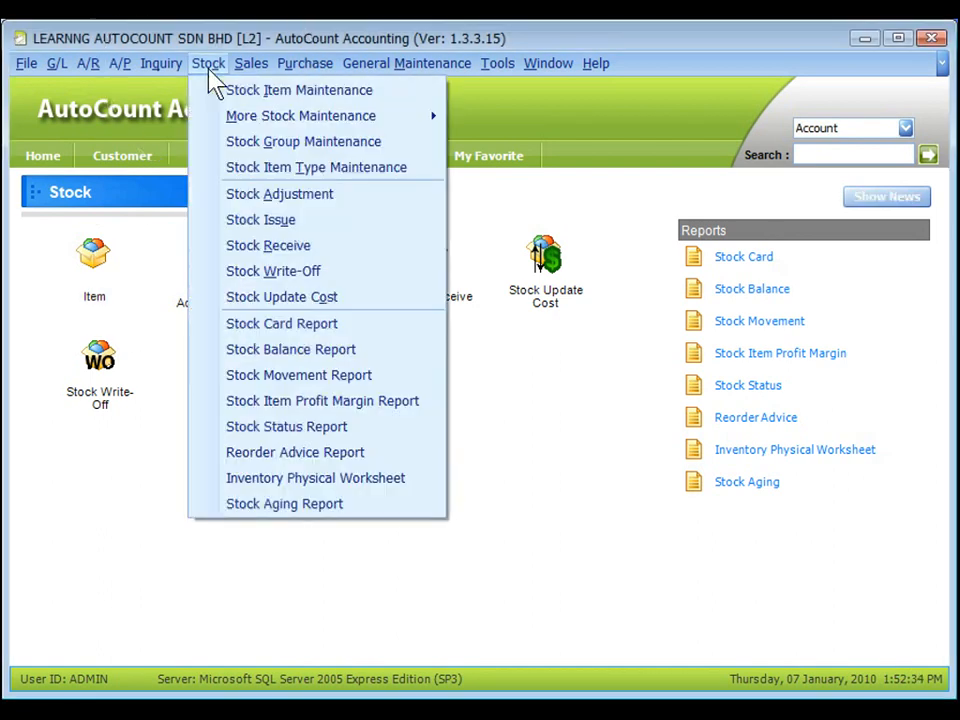
{"action": "left_click", "coordinate": [268, 92]}
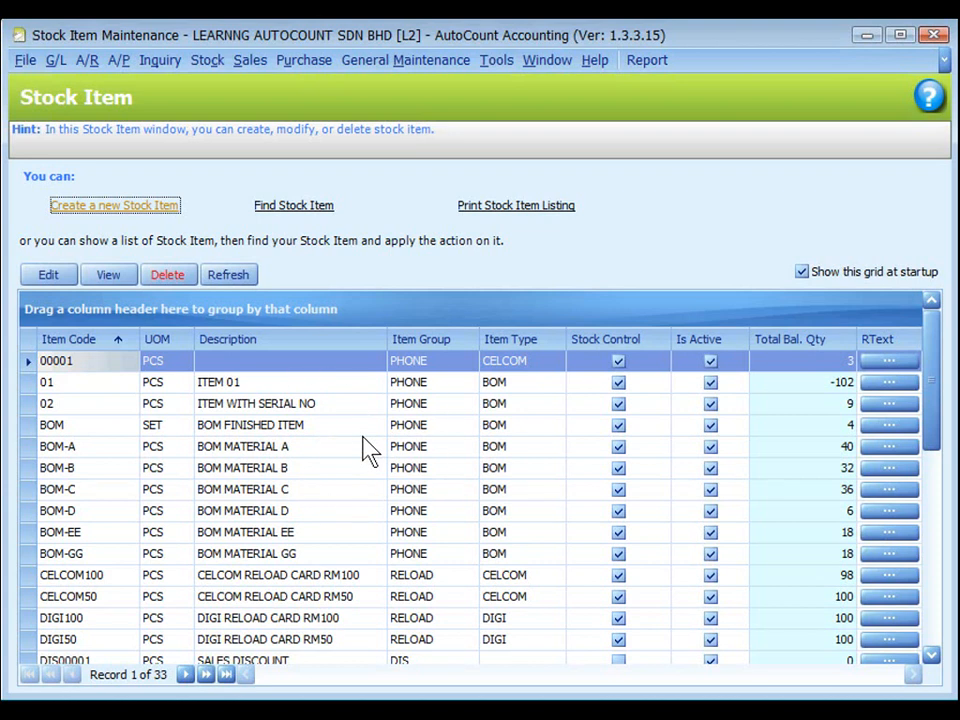
{"action": "key", "text": "ctrl"}
{"action": "left_click", "coordinate": [110, 210]}
{"action": "key", "text": "ctrl"}
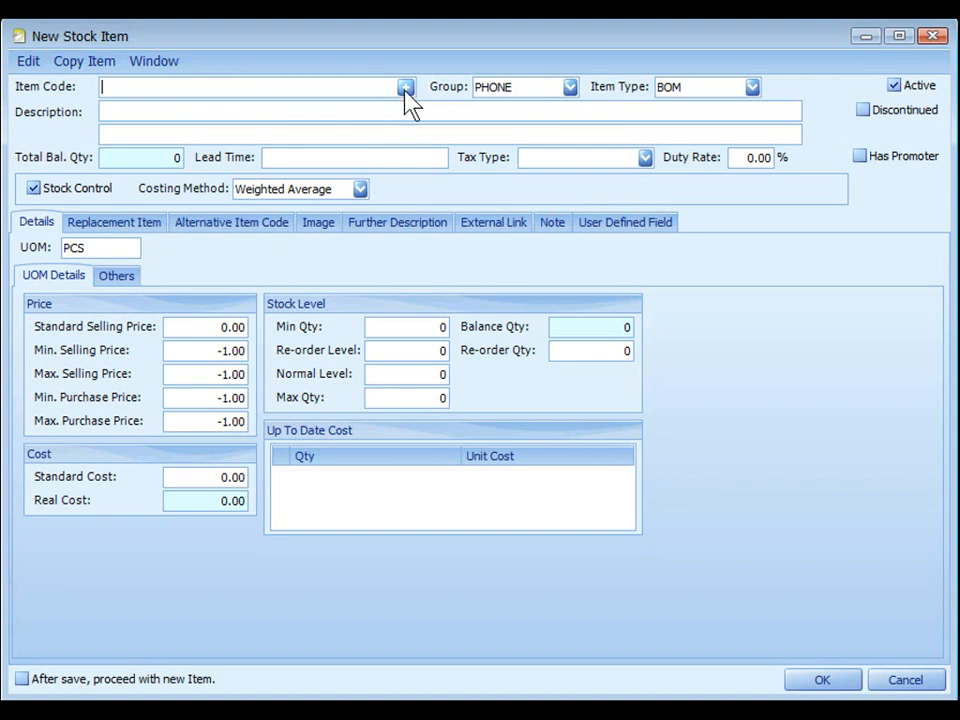
Step: Auto-generate the new item's code and check the automatic item code format in the General Stock Setting options
{"action": "key", "text": "ctrl"}
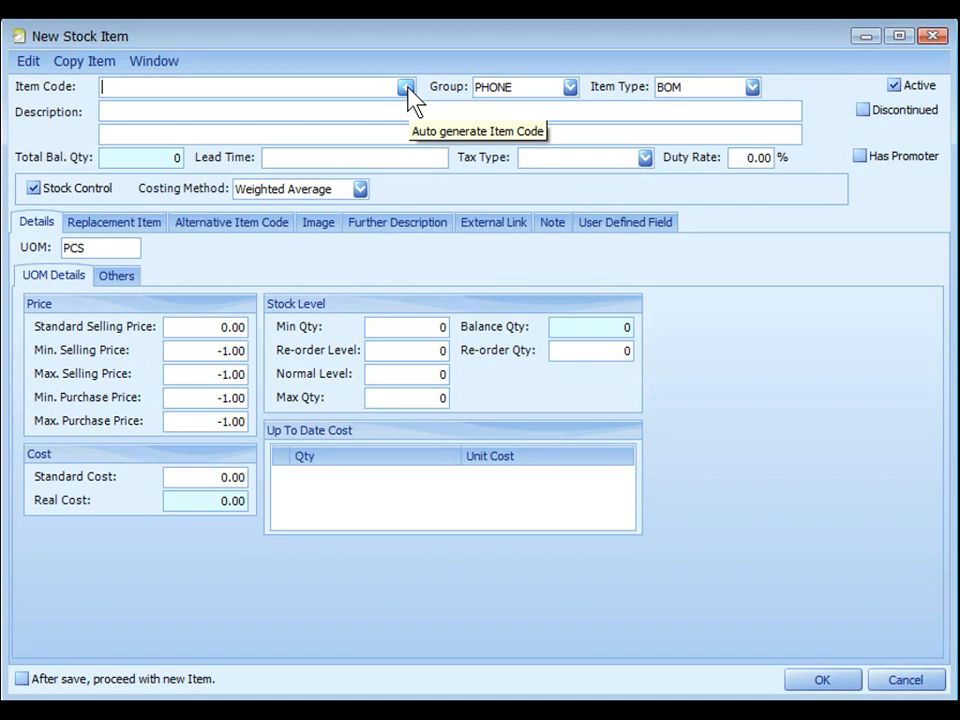
{"action": "left_click", "coordinate": [406, 88]}
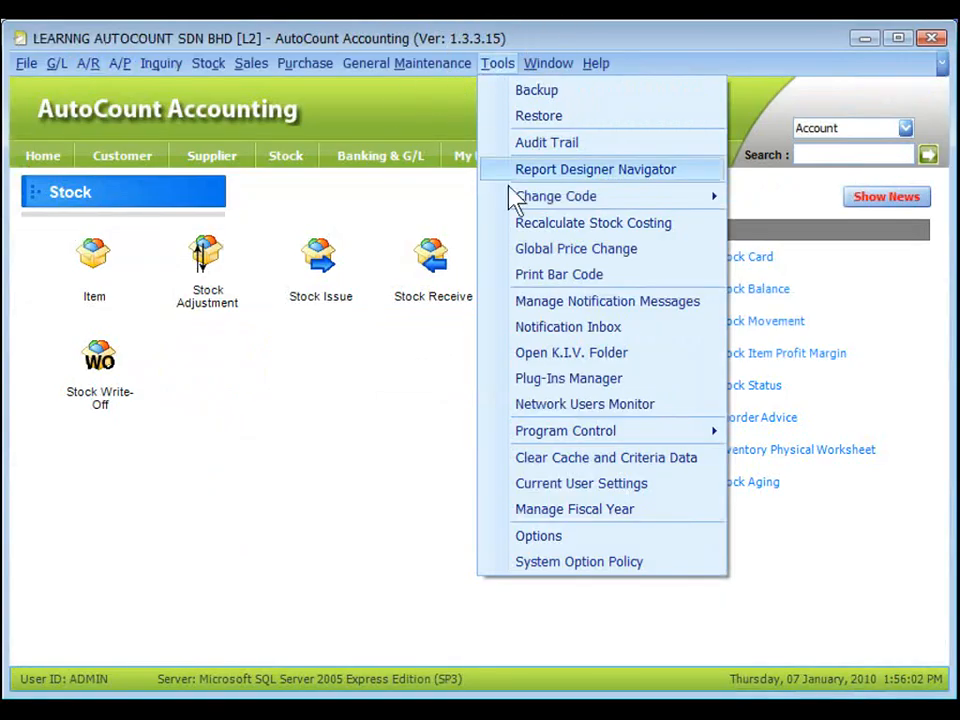
{"action": "left_click", "coordinate": [540, 545]}
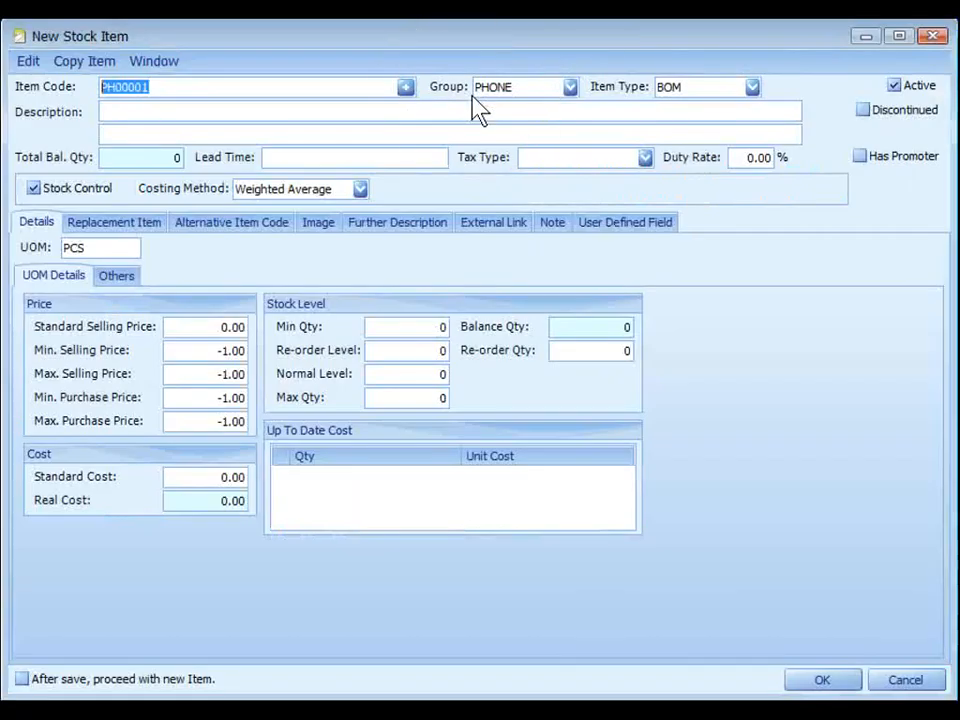
Step: Review the item's group and item type choices and locate the maintenance functions for stock groups and item types
{"action": "left_click", "coordinate": [569, 88]}
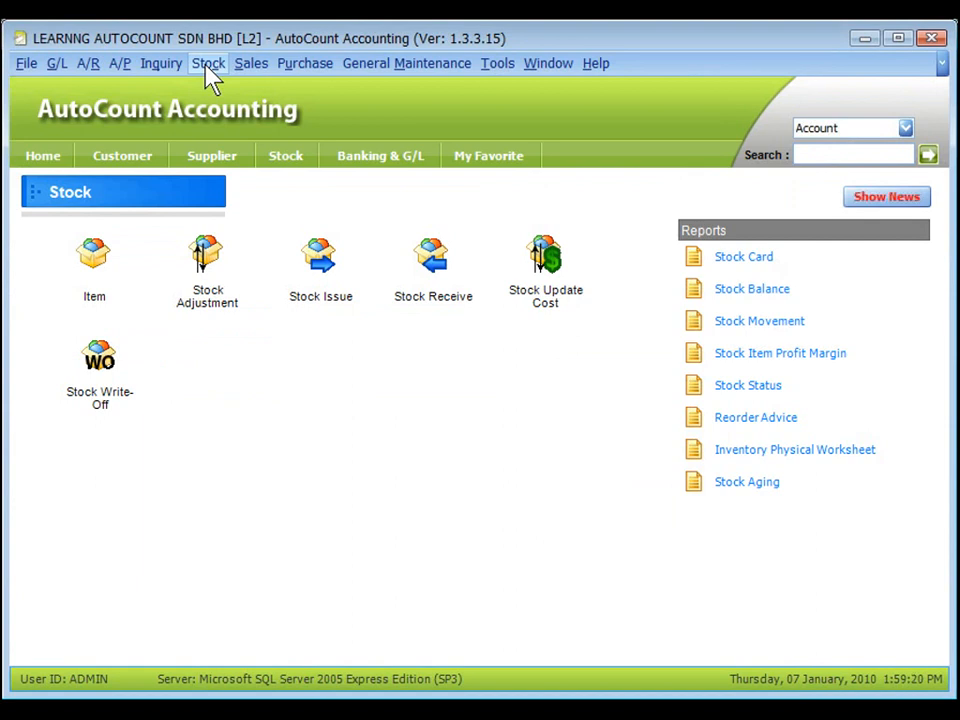
{"action": "left_click", "coordinate": [207, 65]}
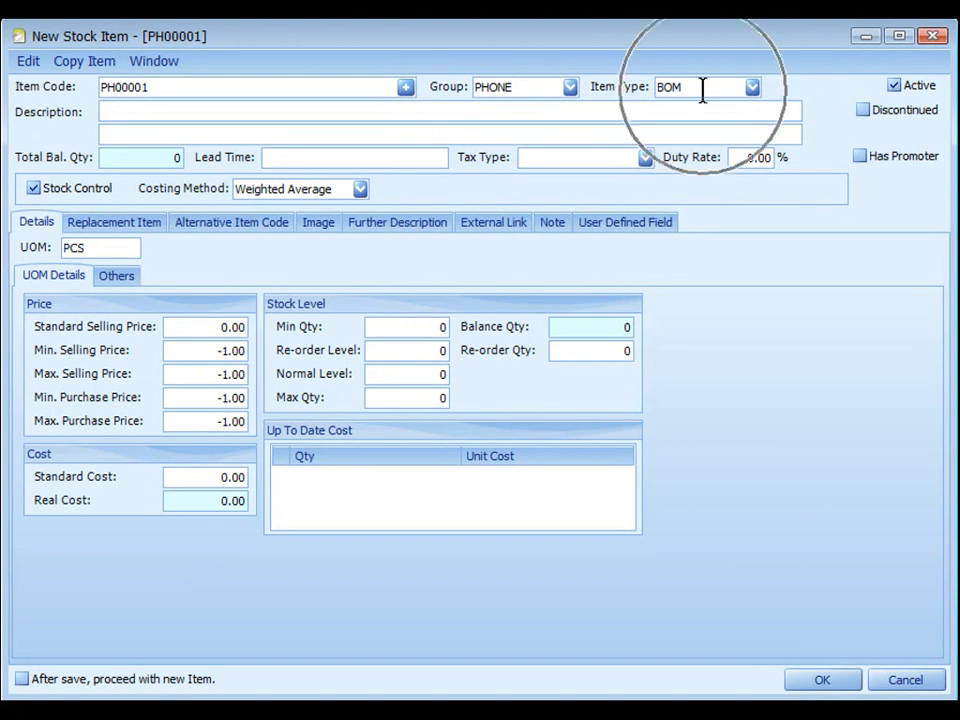
{"action": "left_click", "coordinate": [752, 88]}
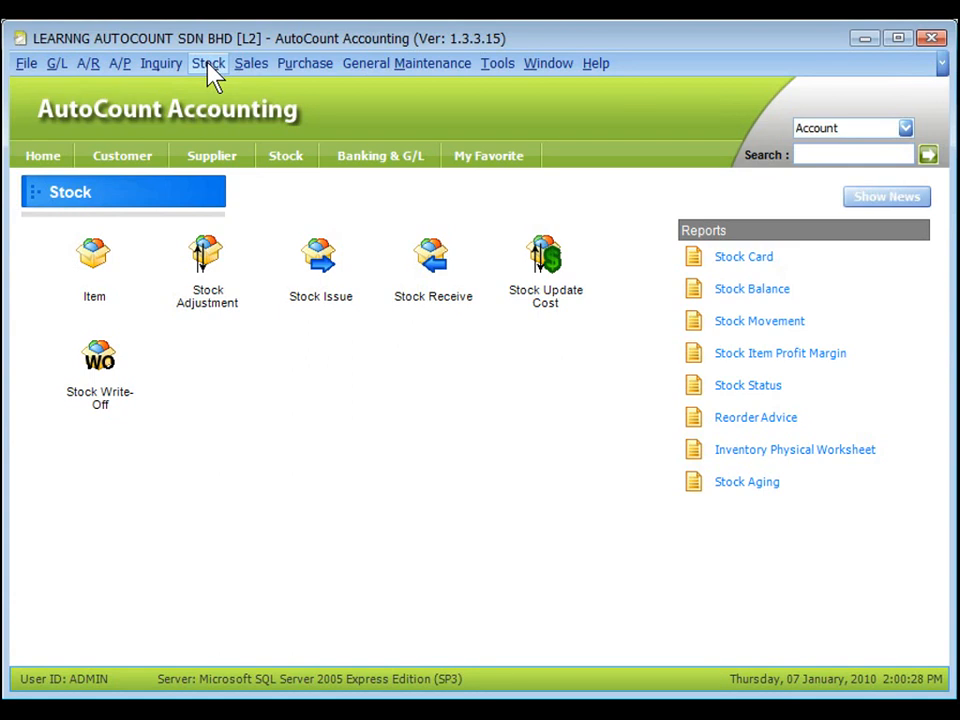
{"action": "left_click", "coordinate": [210, 66]}
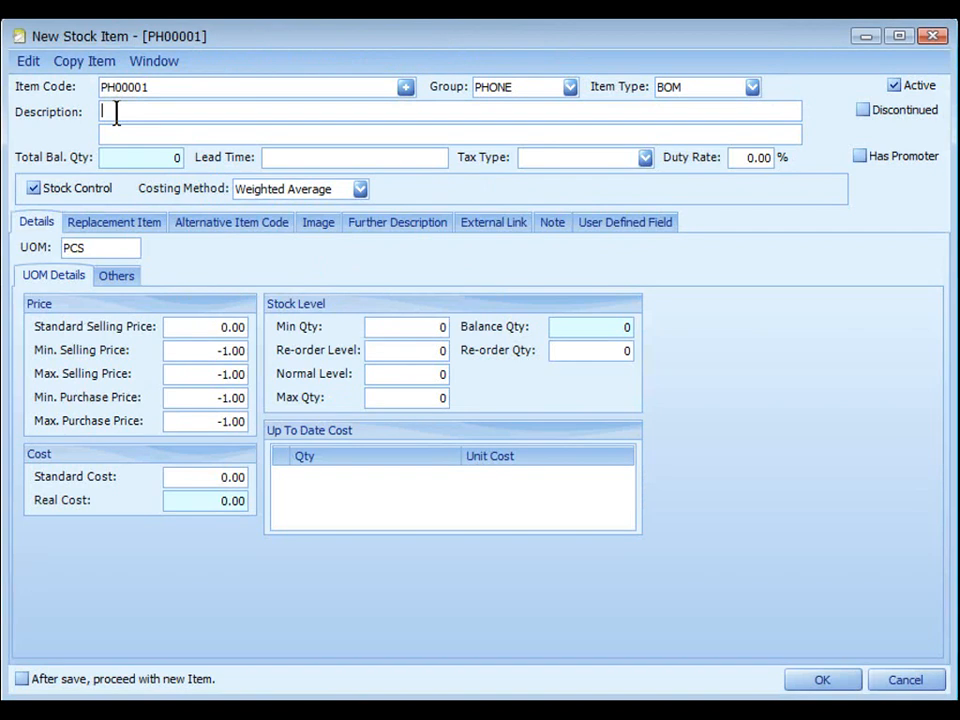
Step: Go through the new item's two description lines, total balance quantity and lead time fields
{"action": "left_click", "coordinate": [116, 111]}
{"action": "left_click", "coordinate": [120, 133]}
{"action": "left_click", "coordinate": [129, 160]}
{"action": "left_click", "coordinate": [323, 158]}
Step: Check the item's tax type field and open the Goods and Services Tax settings in the program options
{"action": "left_click", "coordinate": [645, 158]}
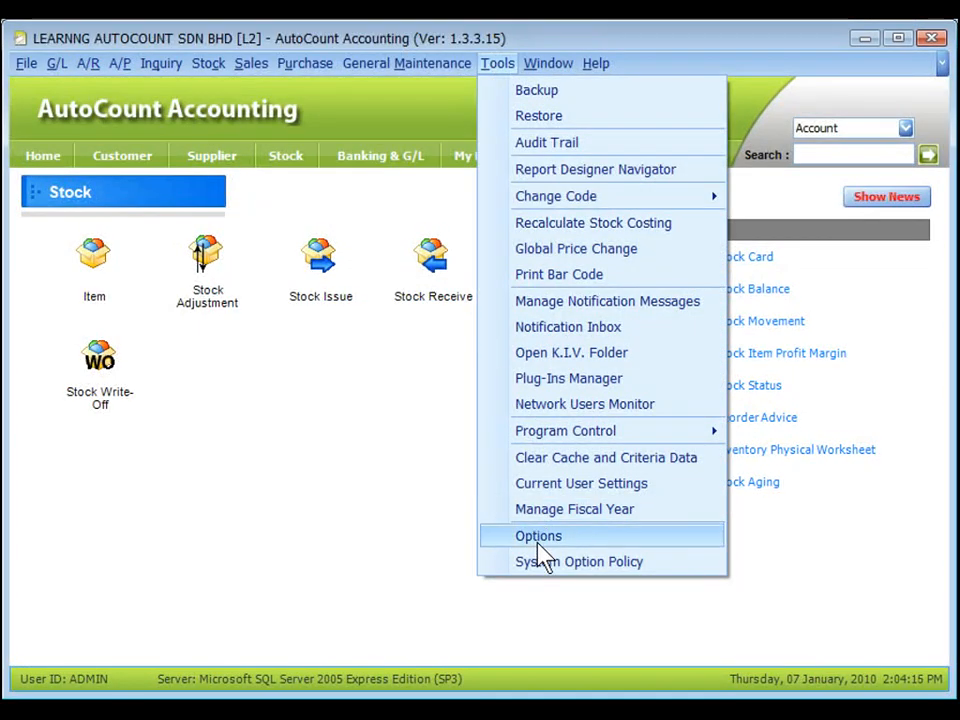
{"action": "left_click", "coordinate": [536, 540]}
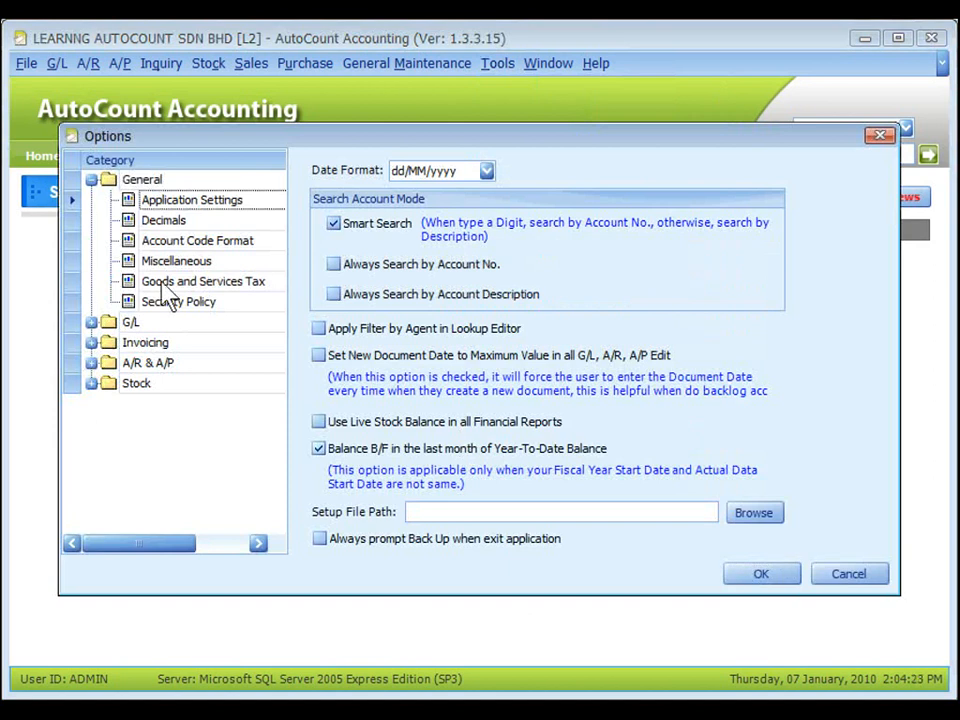
{"action": "left_click", "coordinate": [170, 285]}
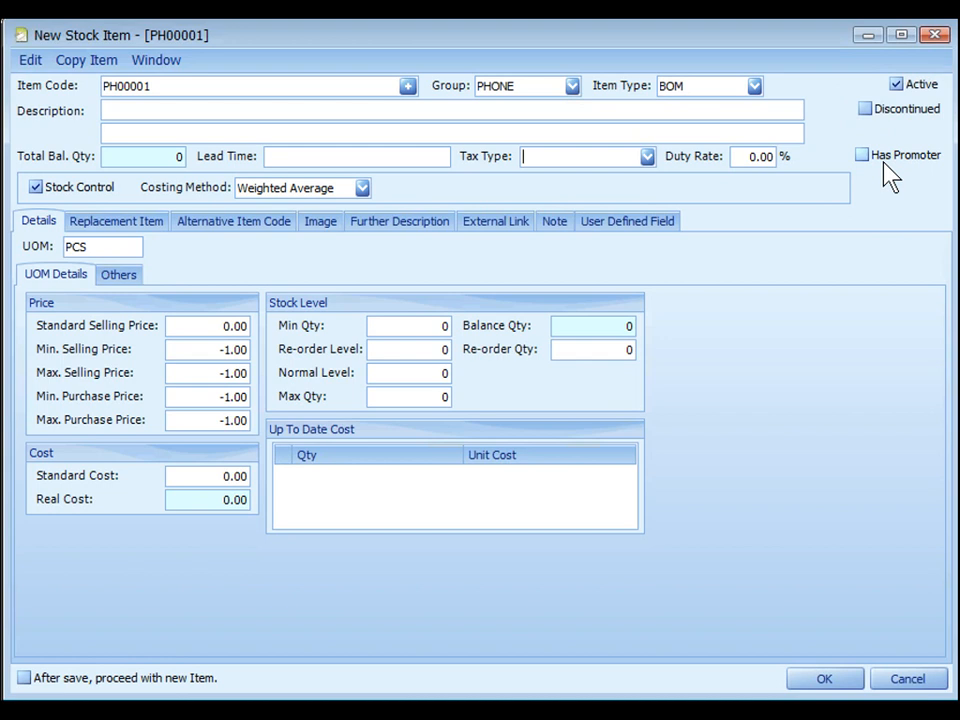
Step: Review the new item's status and stock control settings and list the available costing methods
{"action": "key", "text": "ctrl"}
{"action": "key", "text": "ctrl"}
{"action": "key", "text": "ctrl"}
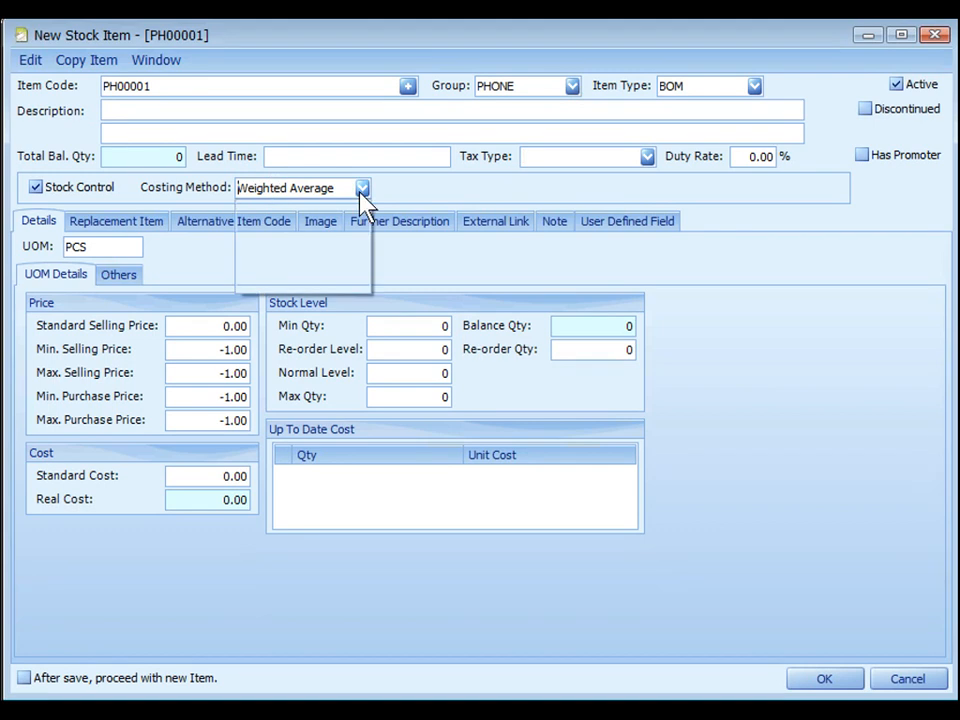
{"action": "left_click", "coordinate": [362, 192]}
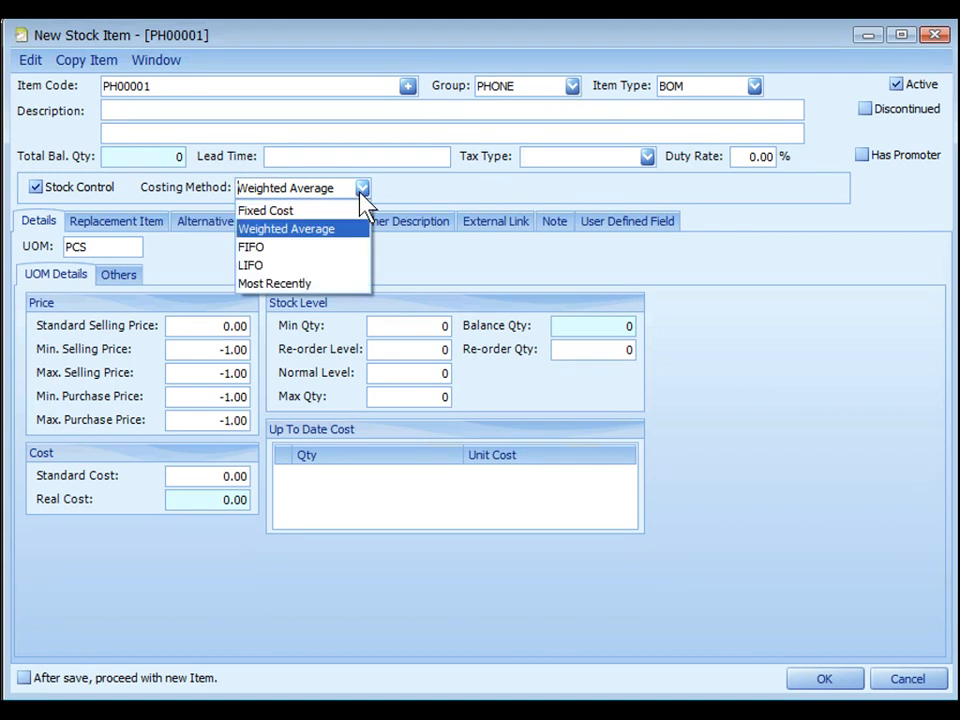
{"action": "key", "text": "ctrl"}
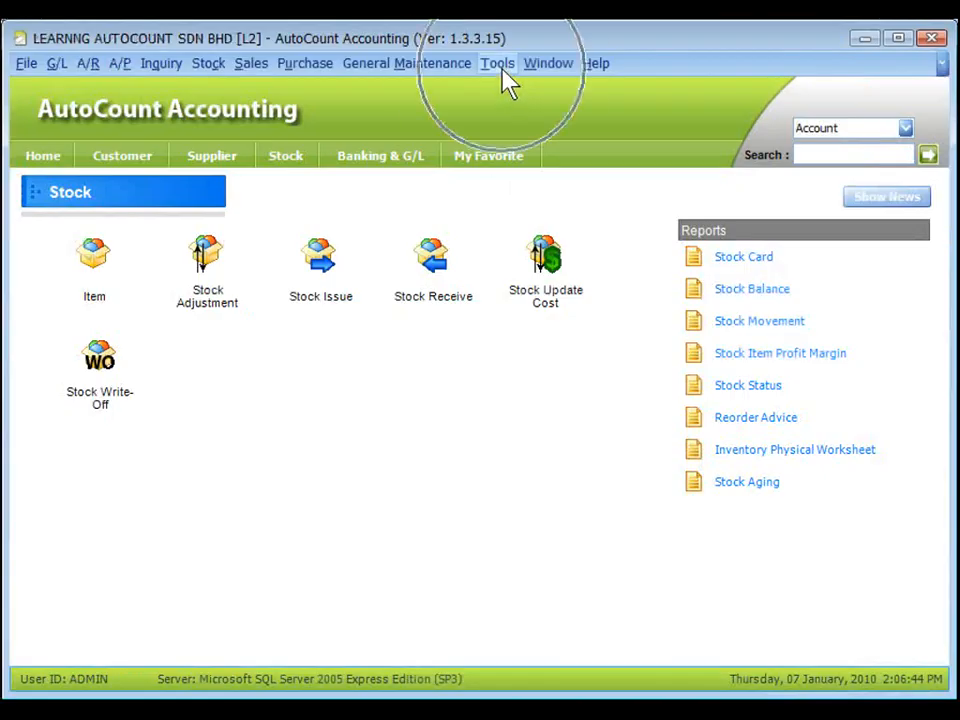
Step: Examine the default costing method in the Stock Costing settings of the program options
{"action": "left_click", "coordinate": [500, 65]}
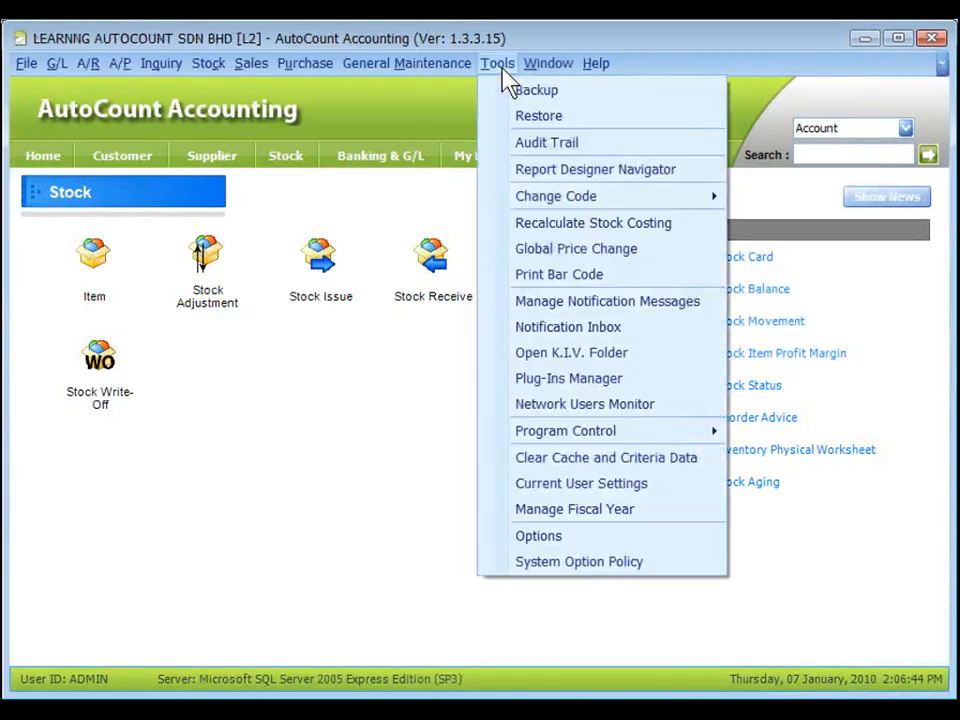
{"action": "left_click", "coordinate": [548, 538]}
{"action": "left_click", "coordinate": [126, 384]}
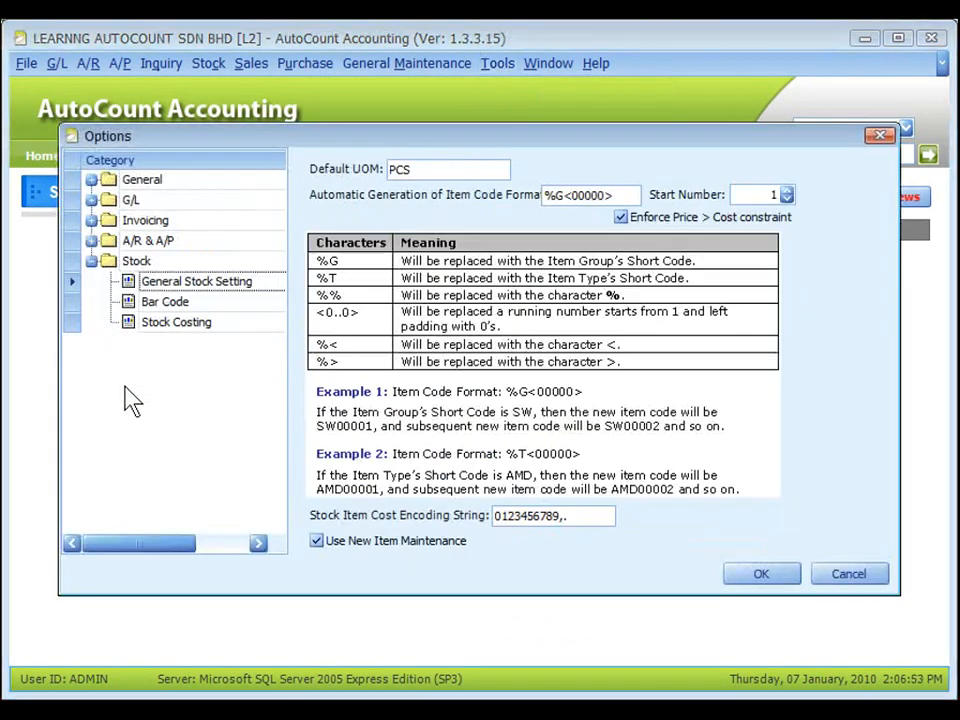
{"action": "left_click", "coordinate": [165, 333]}
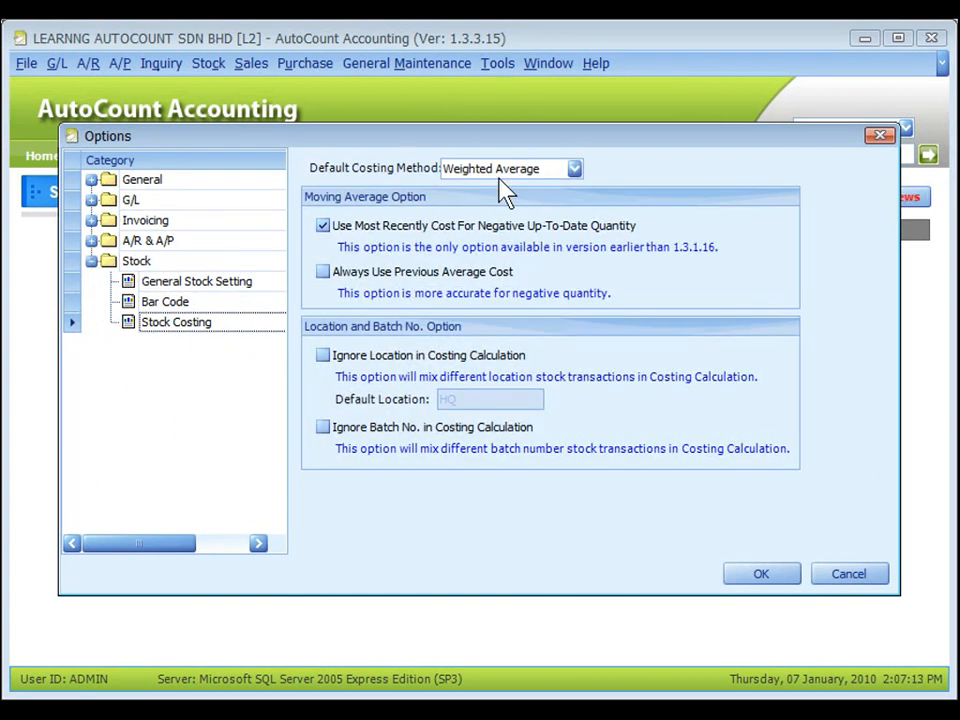
Step: Choose Weighted Average as the item's costing method and go to its standard and minimum selling price fields
{"action": "left_click", "coordinate": [362, 188]}
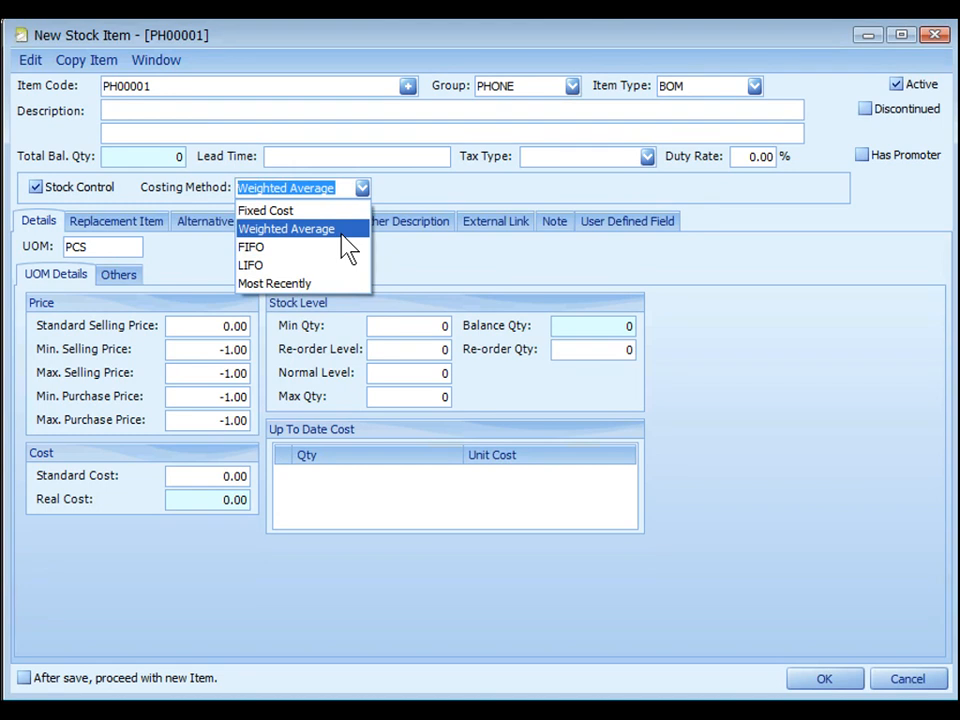
{"action": "left_click", "coordinate": [342, 236]}
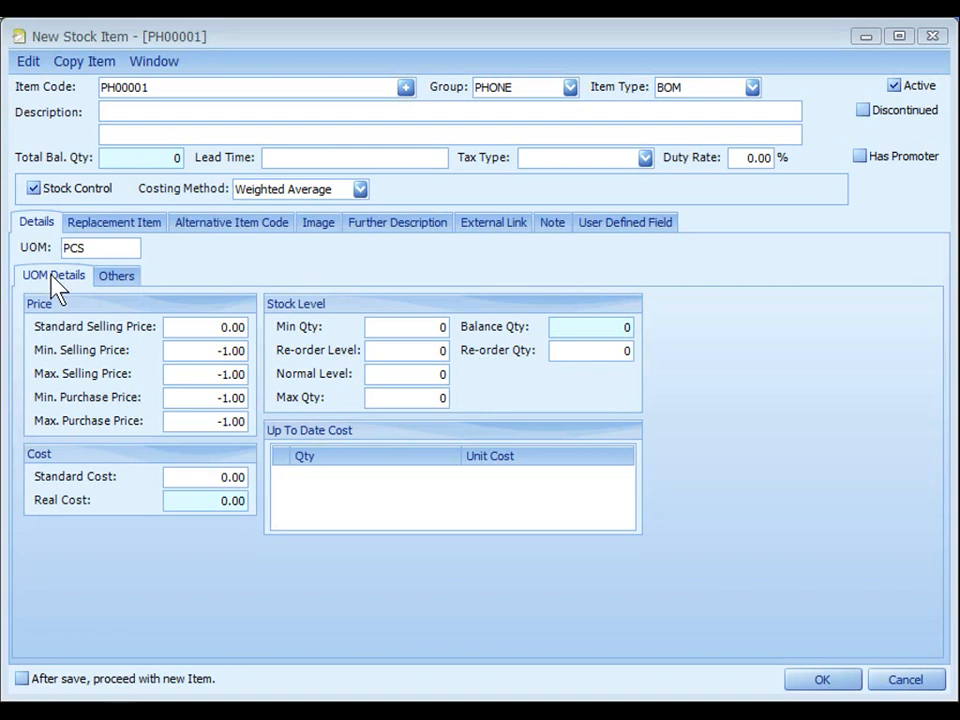
{"action": "left_click", "coordinate": [211, 329]}
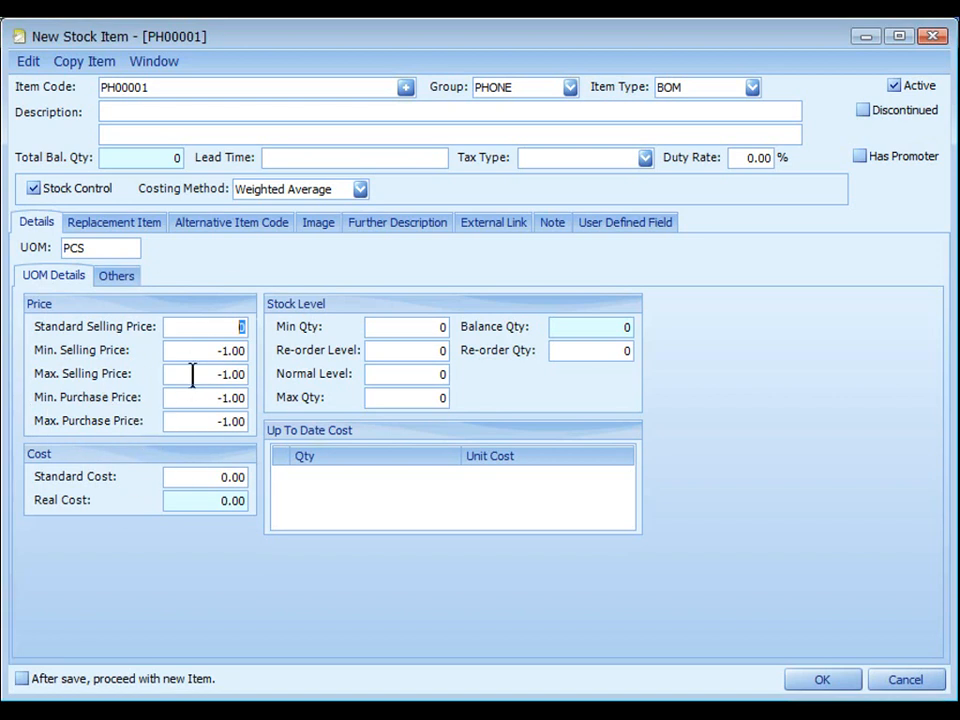
{"action": "left_click", "coordinate": [213, 350]}
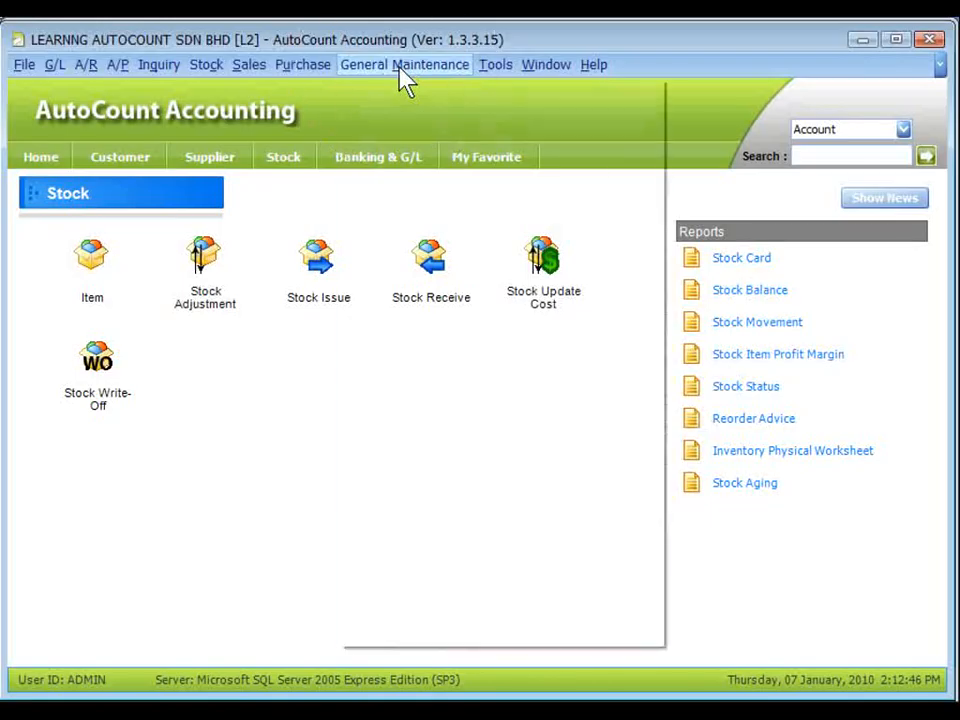
Step: Examine the System Behaviors access rights in User Maintenance, widening the Description column to read the minimum and maximum price rights
{"action": "left_click", "coordinate": [401, 67]}
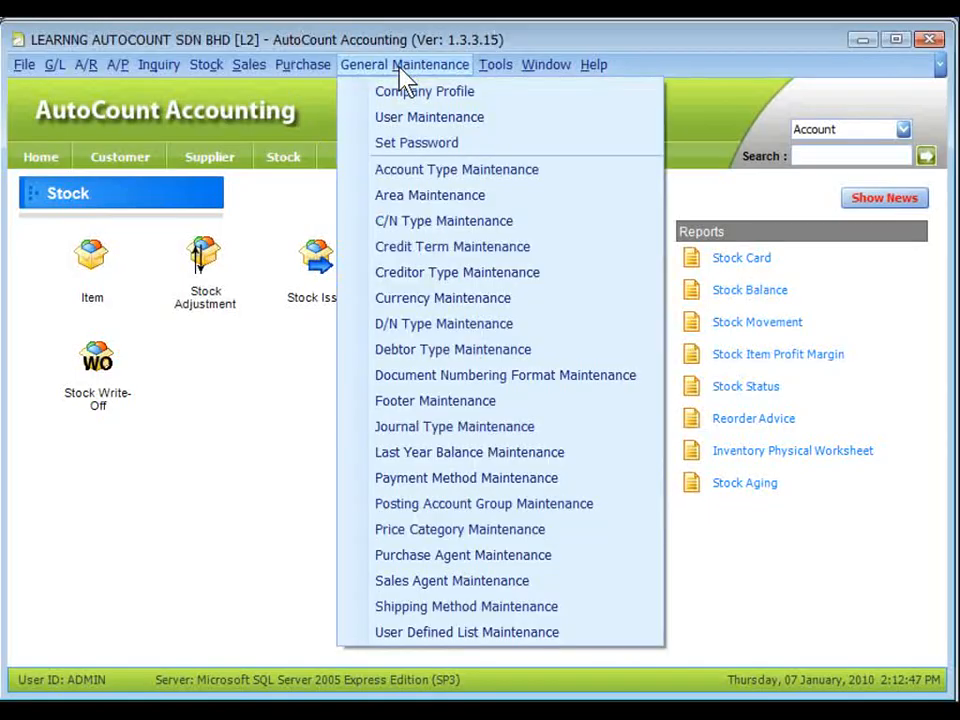
{"action": "left_click", "coordinate": [425, 117]}
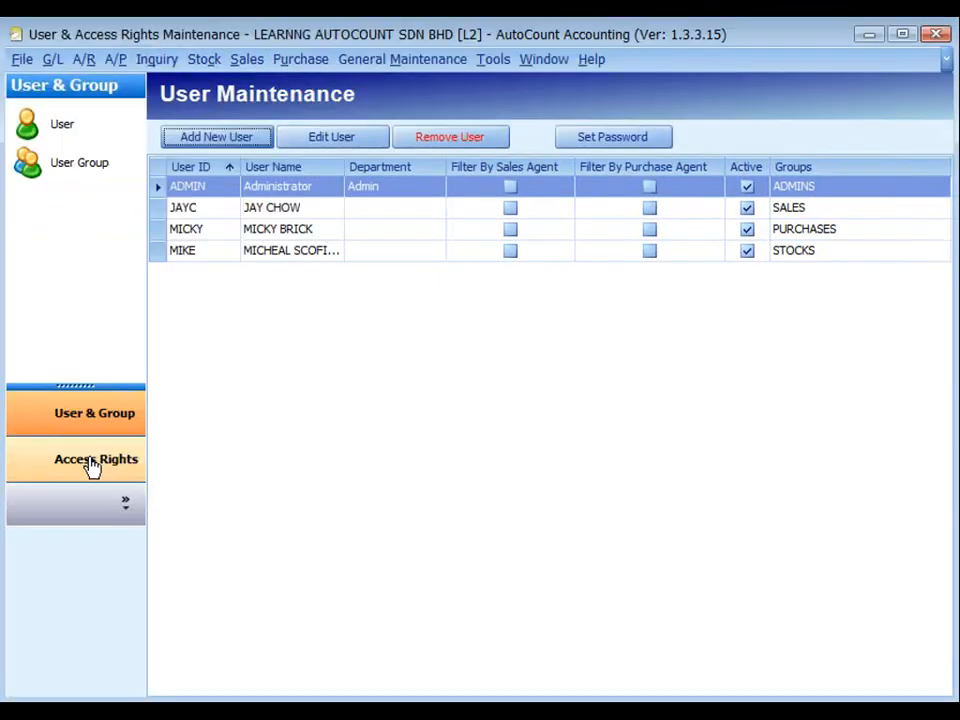
{"action": "left_click", "coordinate": [92, 459]}
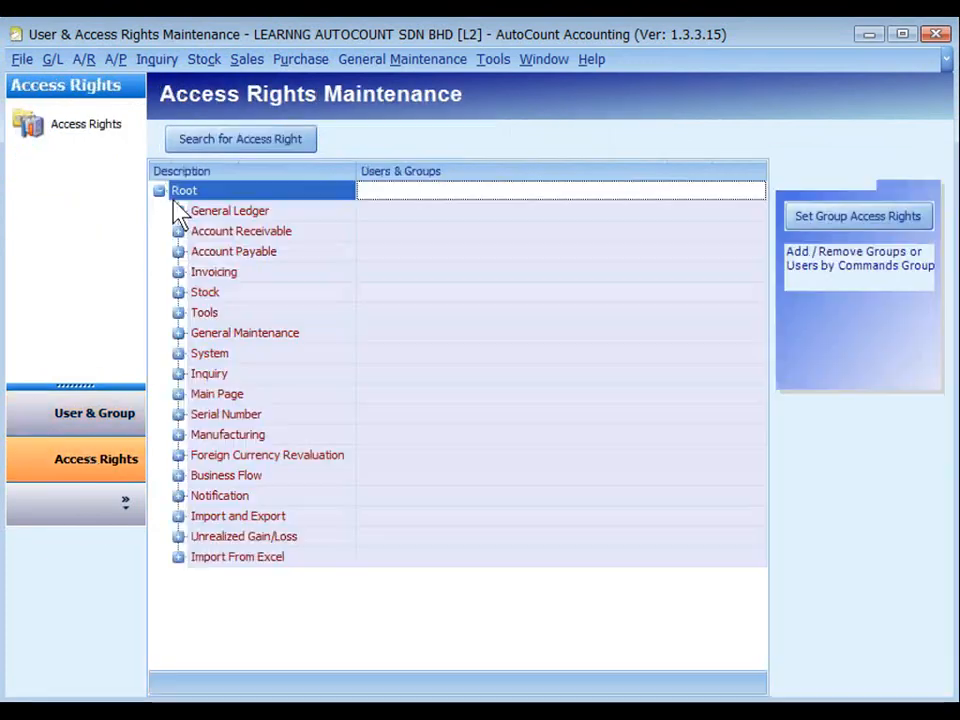
{"action": "left_click", "coordinate": [178, 354]}
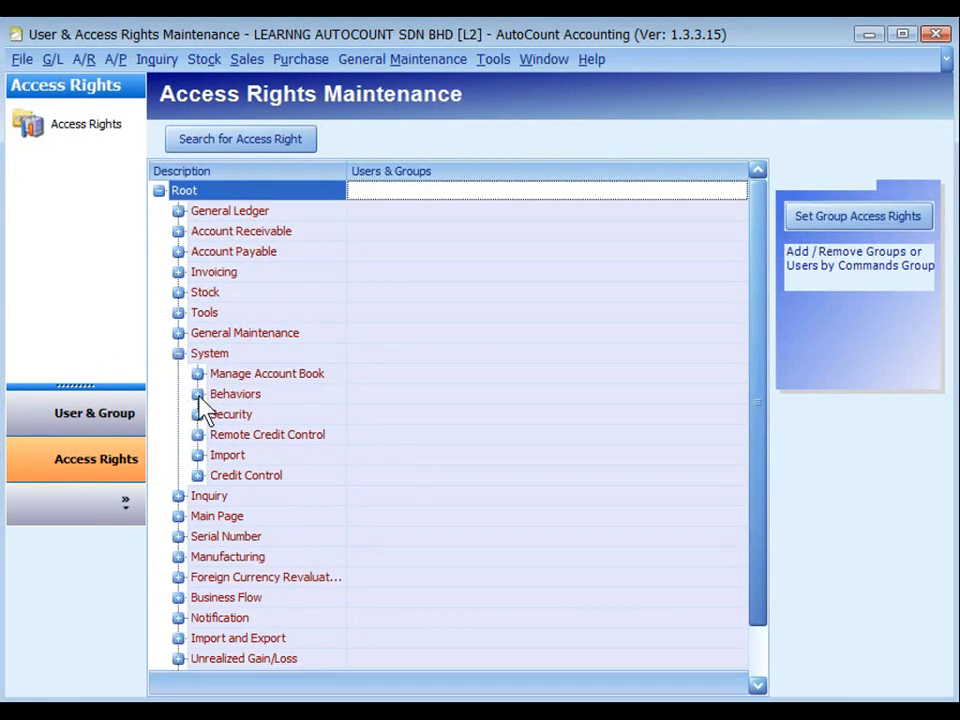
{"action": "left_click", "coordinate": [197, 394]}
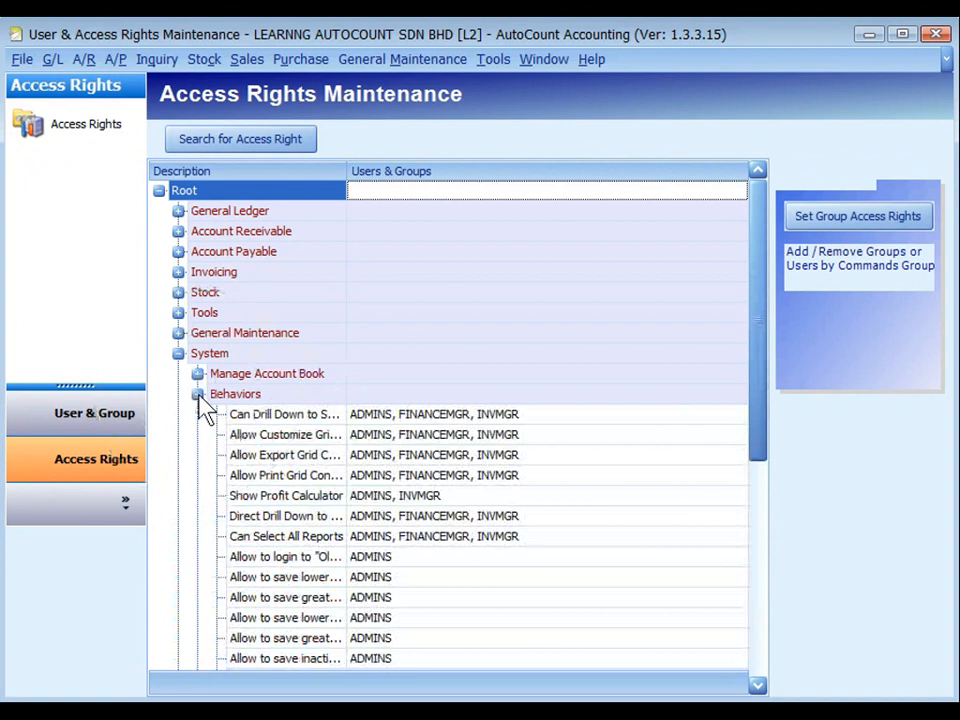
{"action": "scroll", "coordinate": [760, 435], "scroll_direction": "down", "scroll_amount": 2}
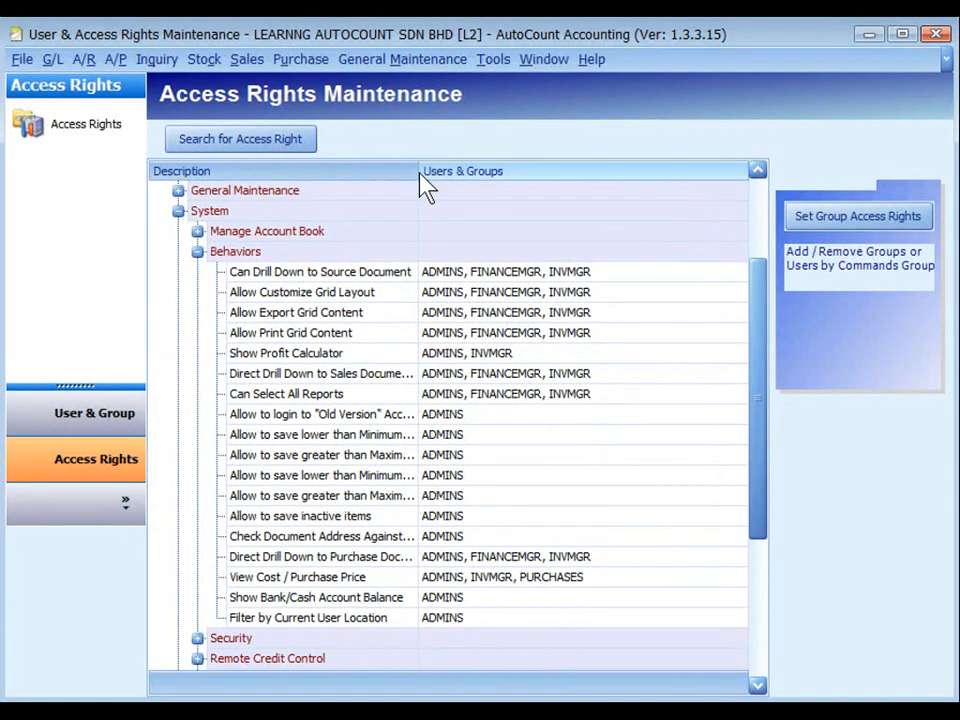
{"action": "left_click_drag", "start_coordinate": [417, 170], "coordinate": [547, 186]}
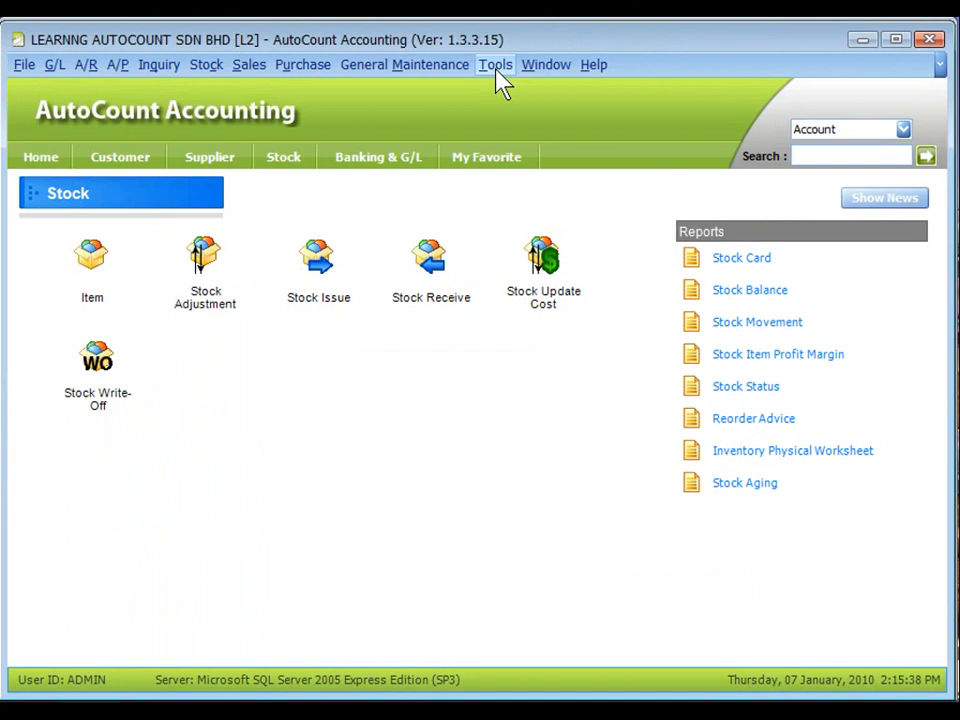
Step: Examine the price color indication settings in the Customize Invoicing options
{"action": "left_click", "coordinate": [496, 66]}
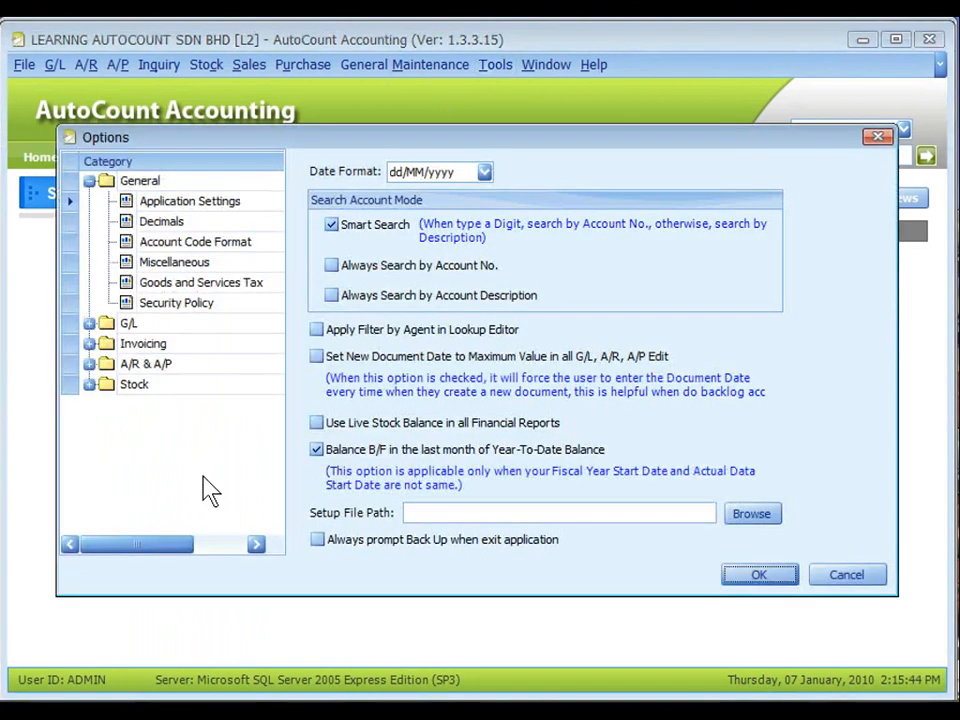
{"action": "left_click", "coordinate": [89, 343]}
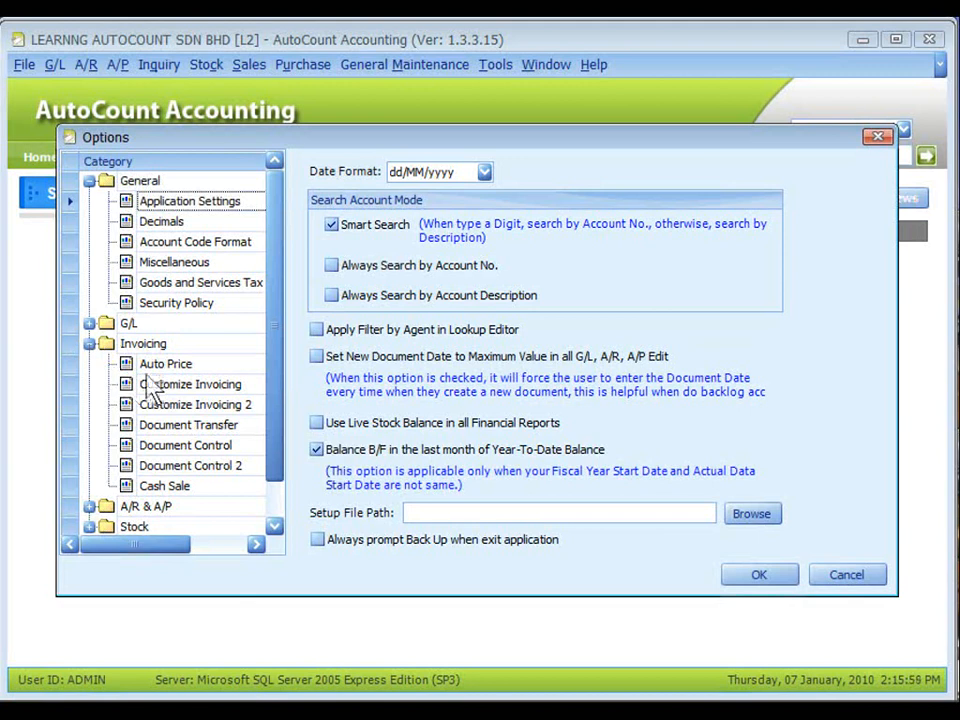
{"action": "left_click", "coordinate": [150, 385]}
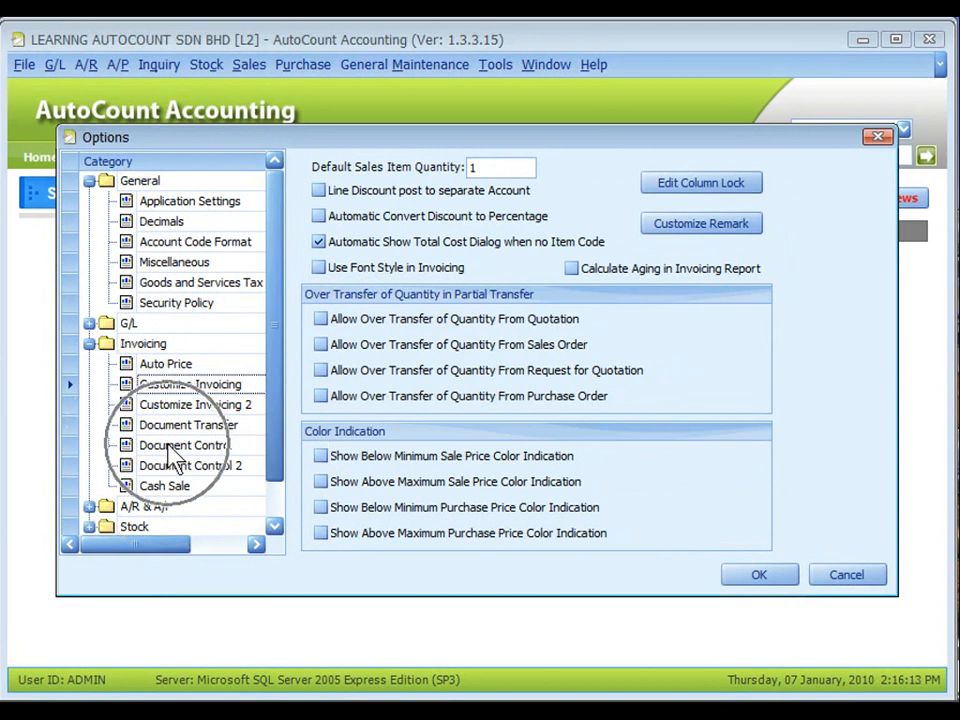
Step: View the Update Item Cost Option choices under Document Control, and return to the new item's Up To Date Cost section
{"action": "left_click", "coordinate": [178, 446]}
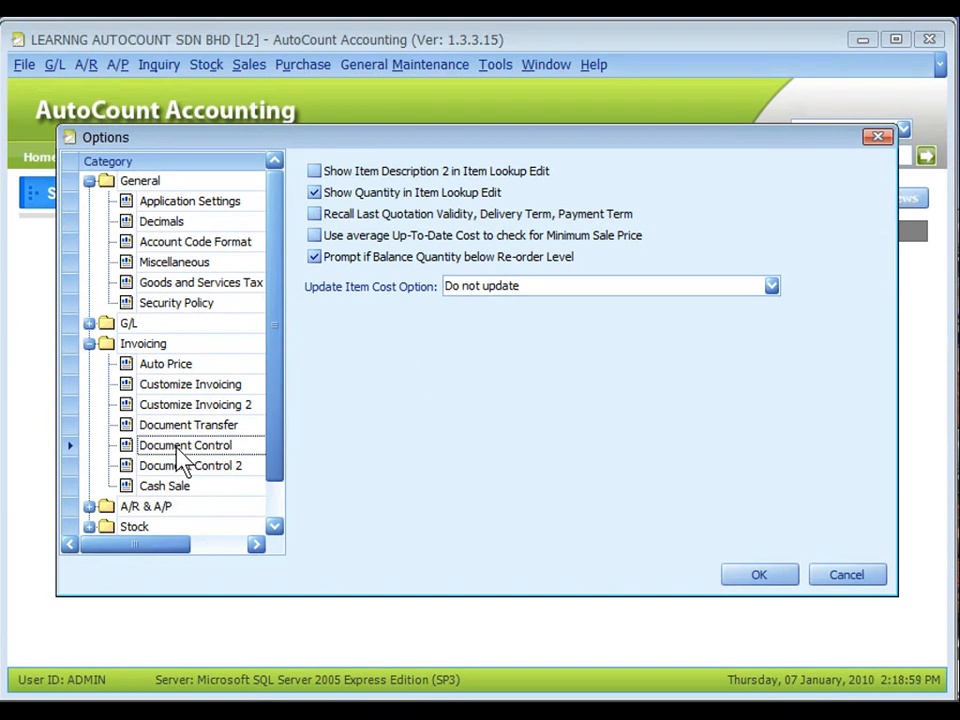
{"action": "left_click", "coordinate": [515, 286]}
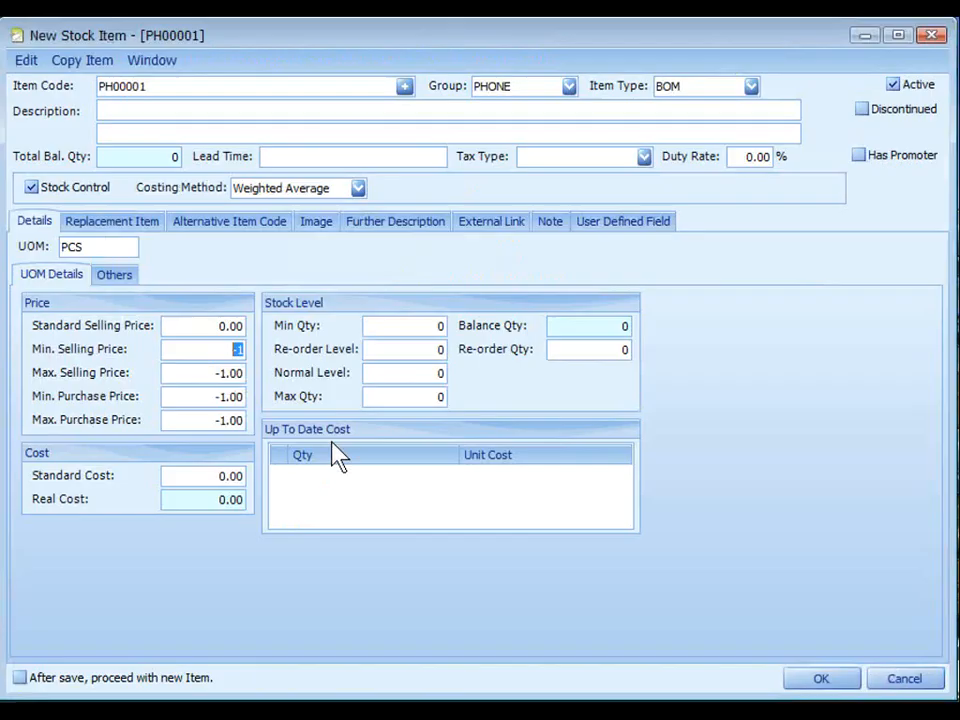
{"action": "left_click", "coordinate": [335, 455]}
{"action": "key", "text": "ctrl"}
{"action": "key", "text": "ctrl"}
{"action": "key", "text": "ctrl"}
Step: View the new item's other UOM details, including the Shelf, Bar Code and Redeem Bonus Point fields
{"action": "left_click", "coordinate": [122, 274]}
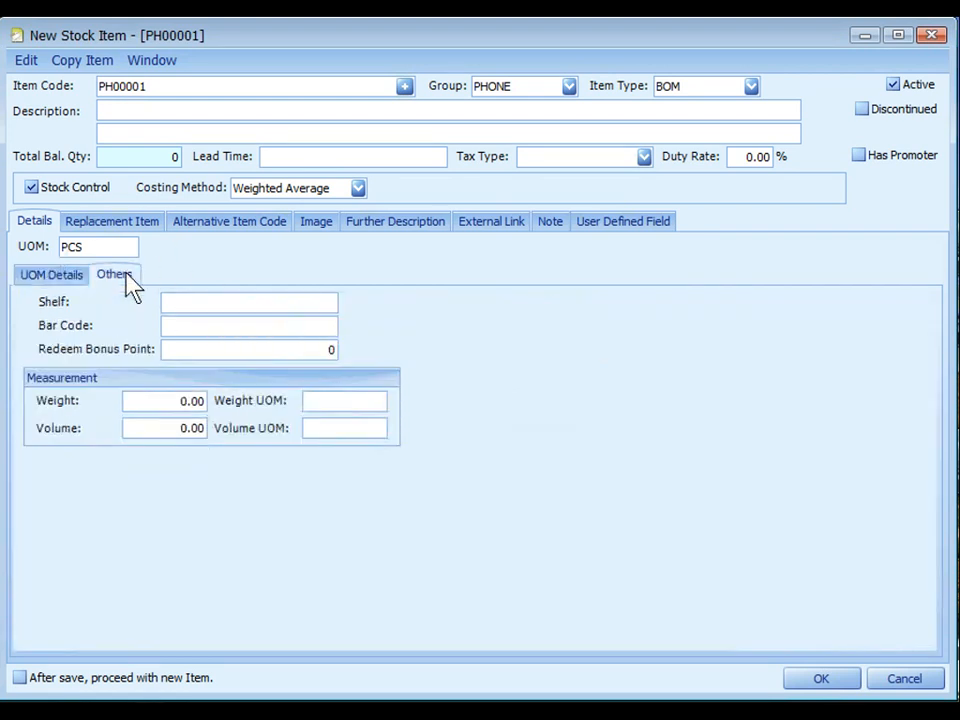
{"action": "left_click", "coordinate": [231, 327]}
{"action": "left_click", "coordinate": [229, 352]}
Step: Add N50 as a replacement item for PH00001 with a replacement degree of 100
{"action": "left_click", "coordinate": [109, 226]}
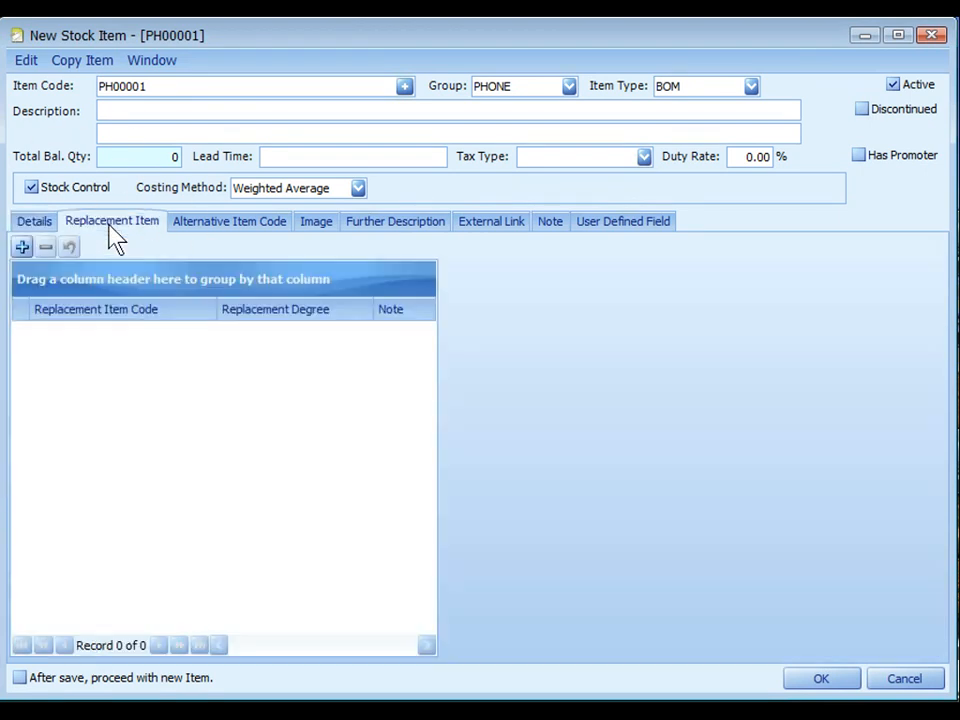
{"action": "left_click", "coordinate": [22, 247]}
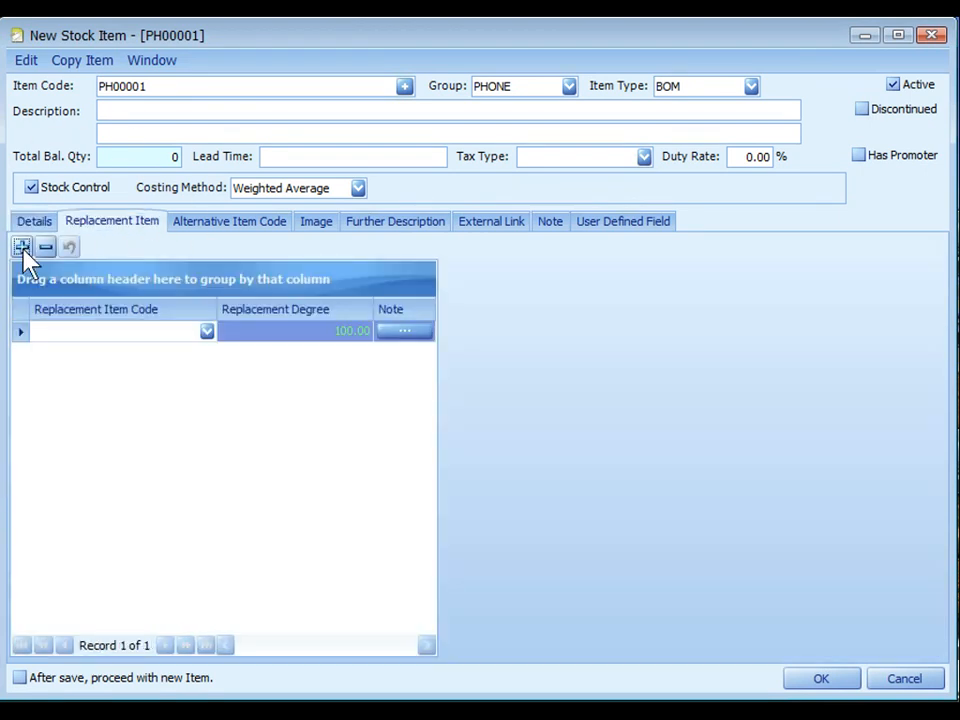
{"action": "left_click", "coordinate": [206, 335]}
{"action": "left_click", "coordinate": [312, 331]}
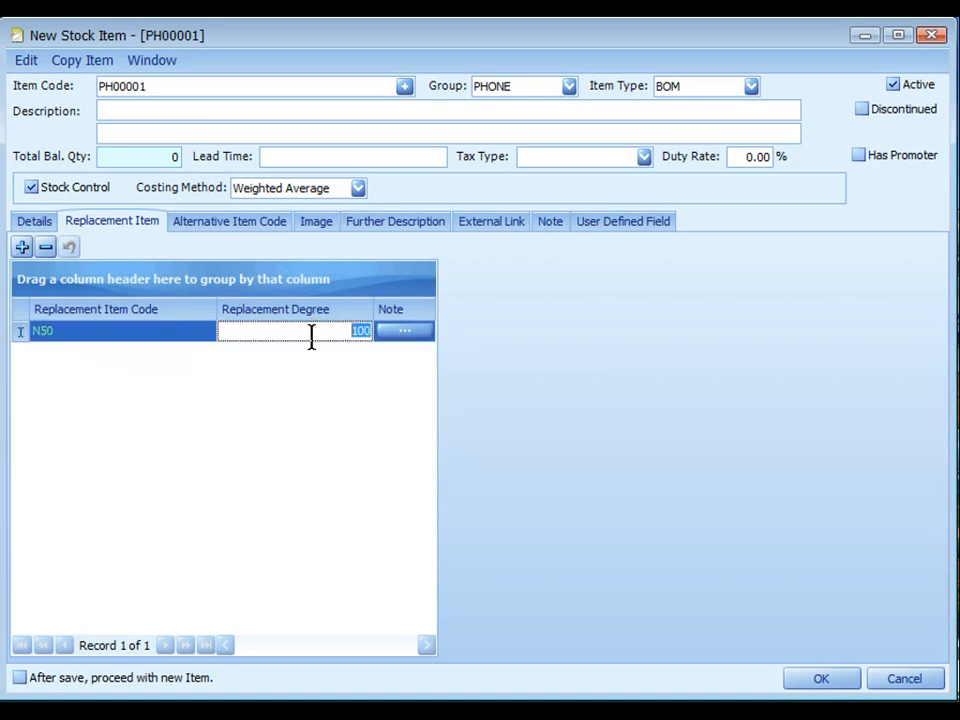
{"action": "key", "text": "Tab"}
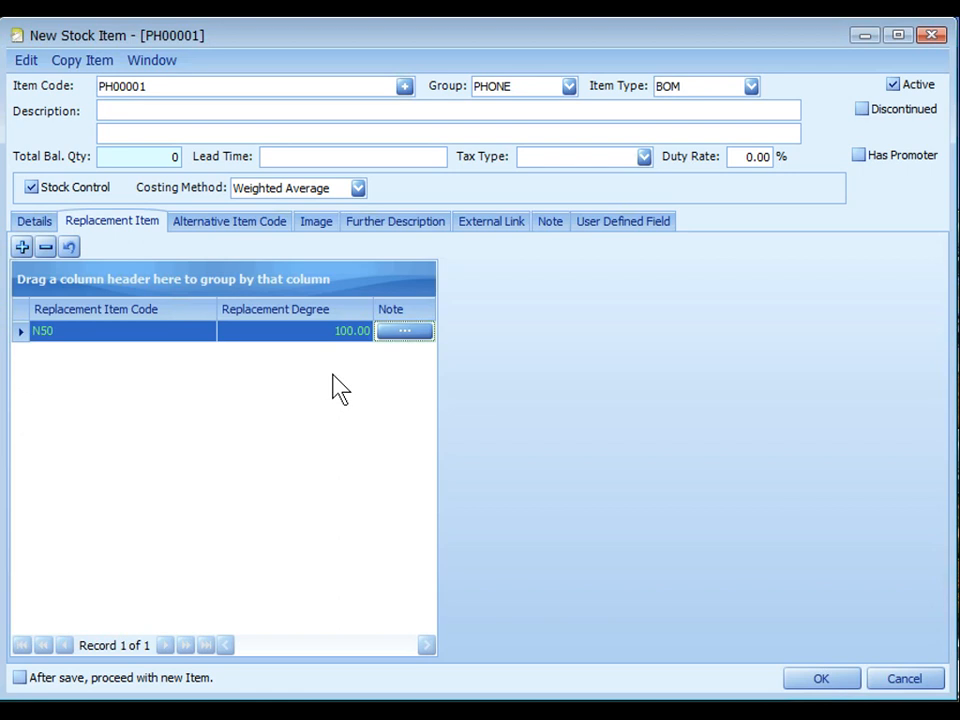
Step: Add an empty alternative item code row for PH00001 and open it for entry
{"action": "left_click", "coordinate": [216, 226]}
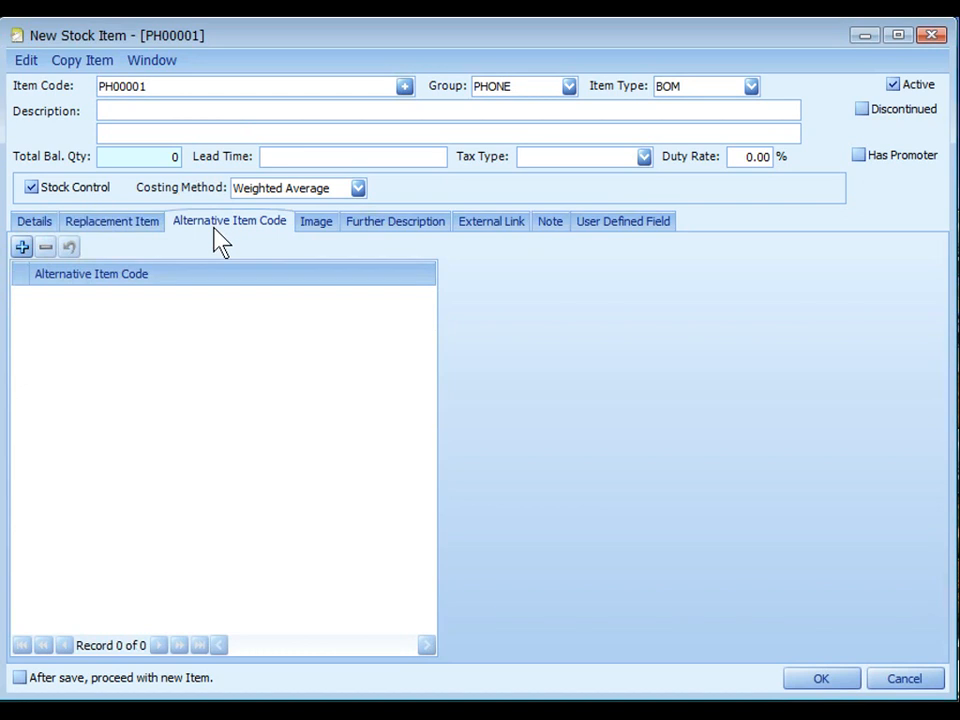
{"action": "left_click", "coordinate": [21, 247]}
{"action": "left_click", "coordinate": [88, 296]}
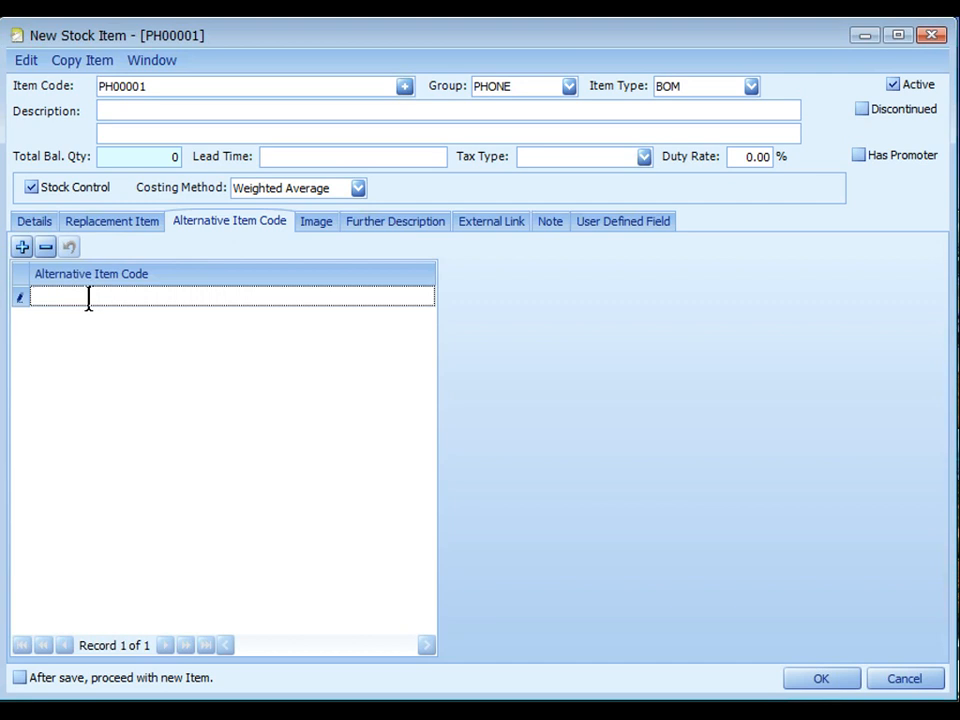
Step: Review the item's image options, further description, external link and note sections
{"action": "left_click", "coordinate": [320, 233]}
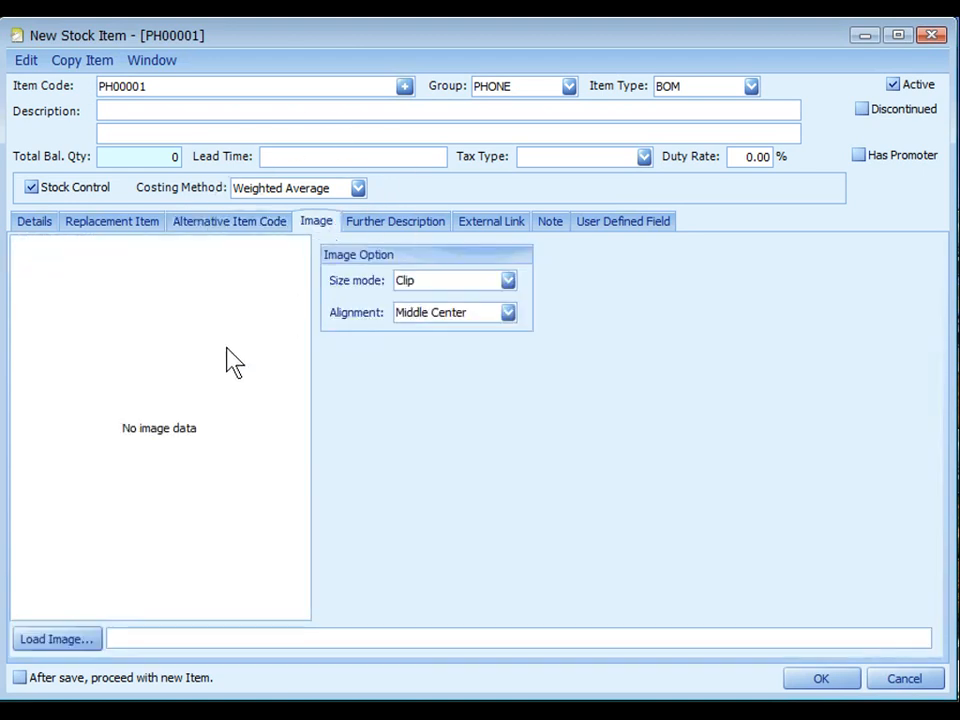
{"action": "left_click", "coordinate": [87, 646]}
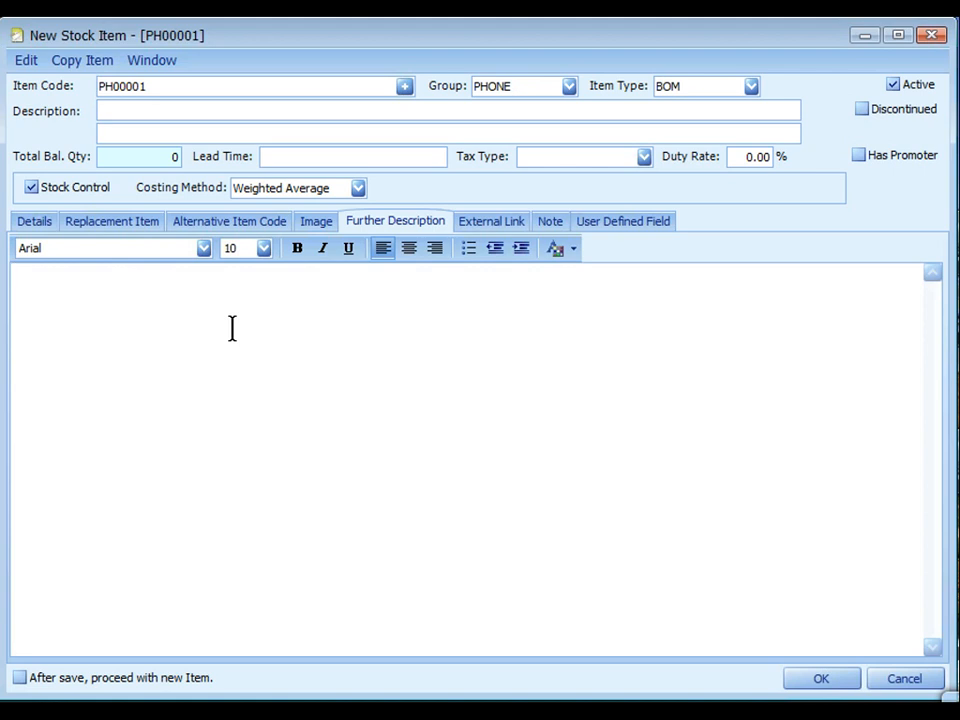
{"action": "left_click", "coordinate": [489, 225]}
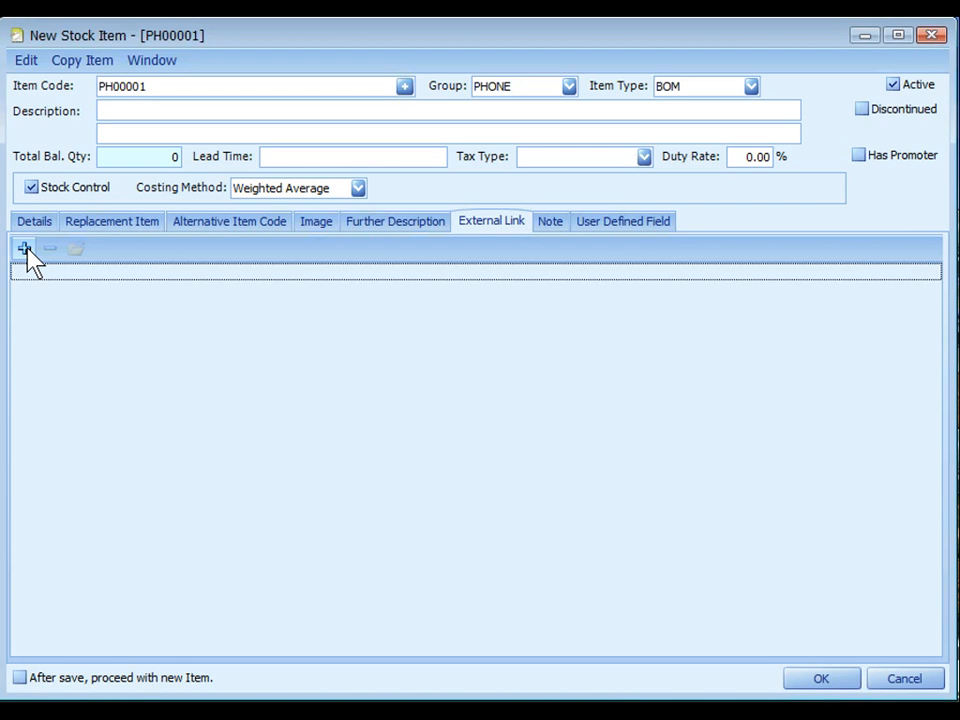
{"action": "left_click", "coordinate": [550, 221]}
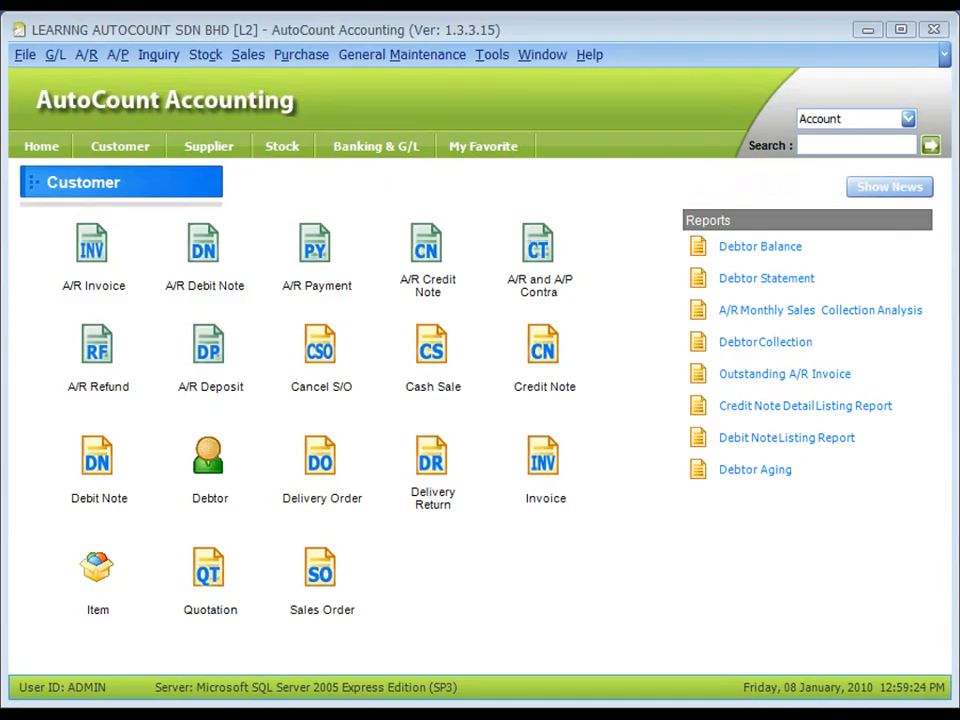
Step: Open Item Opening Balance Maintenance and load the entries for all items without any filter
{"action": "left_click", "coordinate": [205, 55]}
{"action": "mouse_move", "coordinate": [360, 110]}
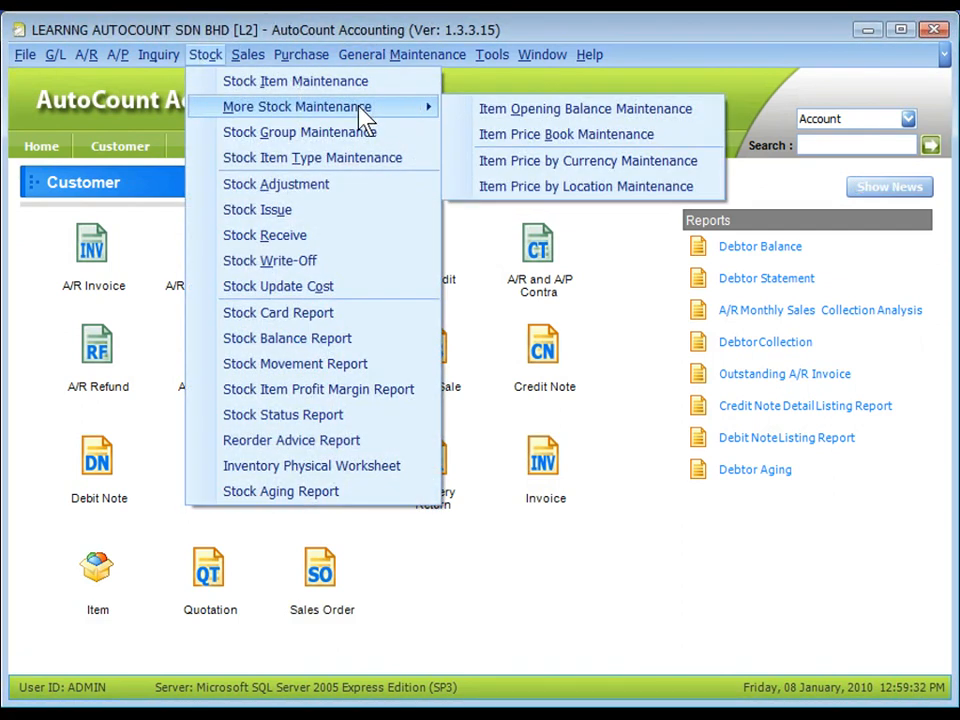
{"action": "left_click", "coordinate": [566, 118]}
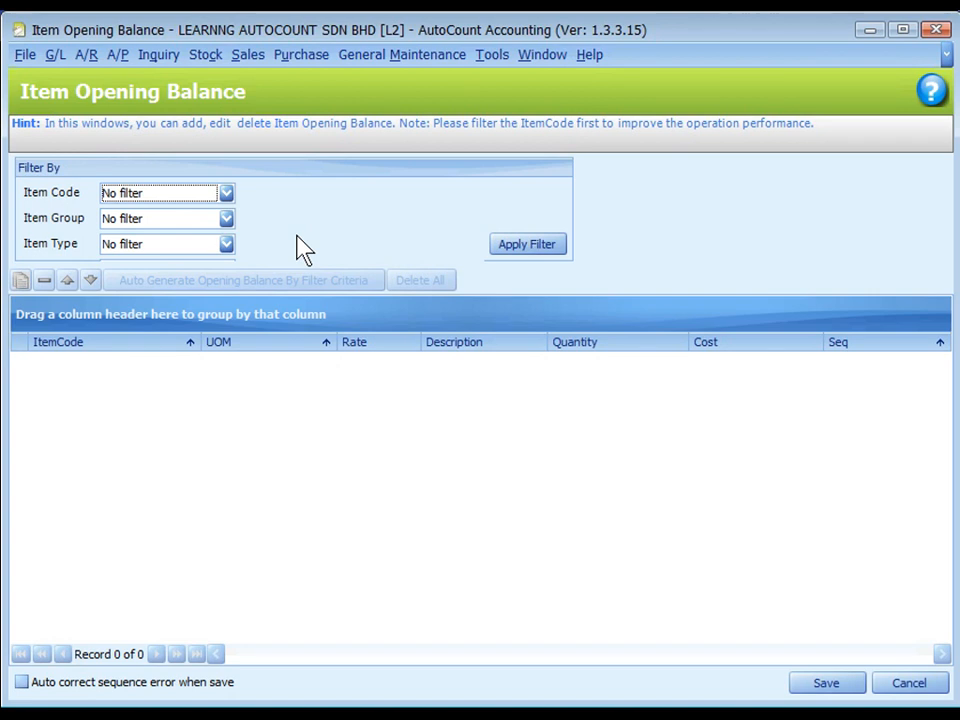
{"action": "left_click", "coordinate": [529, 248]}
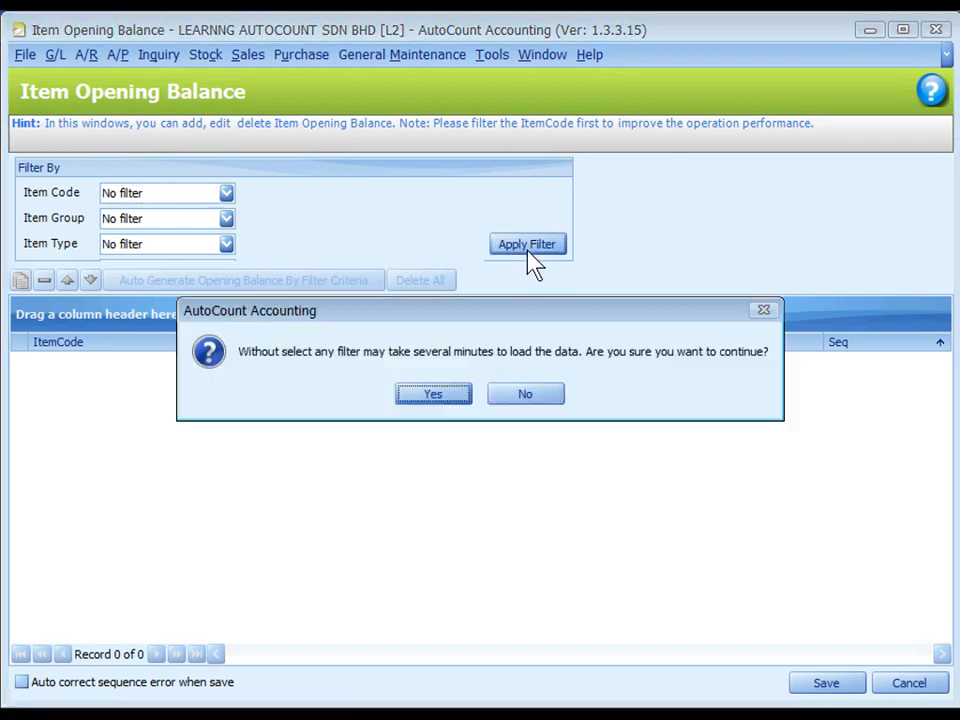
{"action": "left_click", "coordinate": [437, 395]}
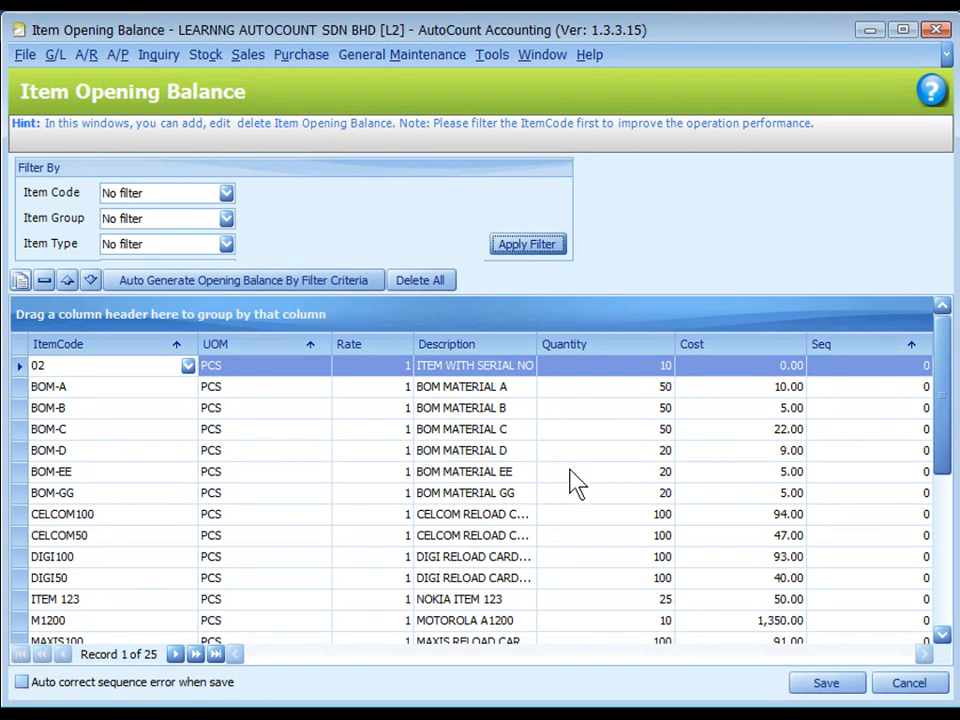
Step: Auto-generate opening balance rows by the filter criteria and go to the quantity and cost fields of item 01 in BOX
{"action": "left_click", "coordinate": [265, 282]}
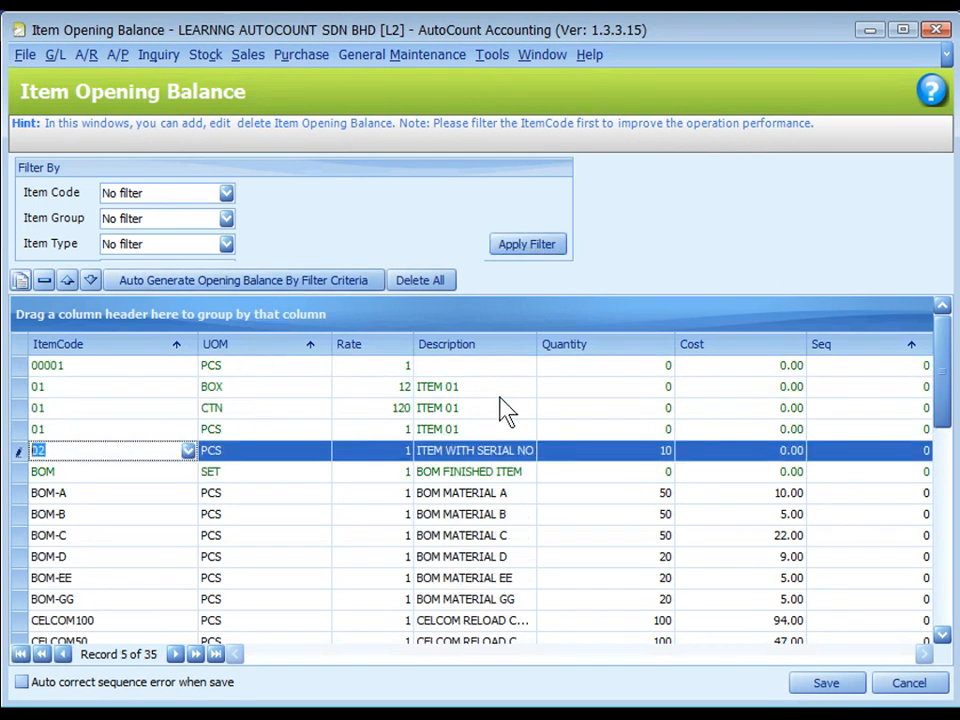
{"action": "left_click", "coordinate": [617, 388]}
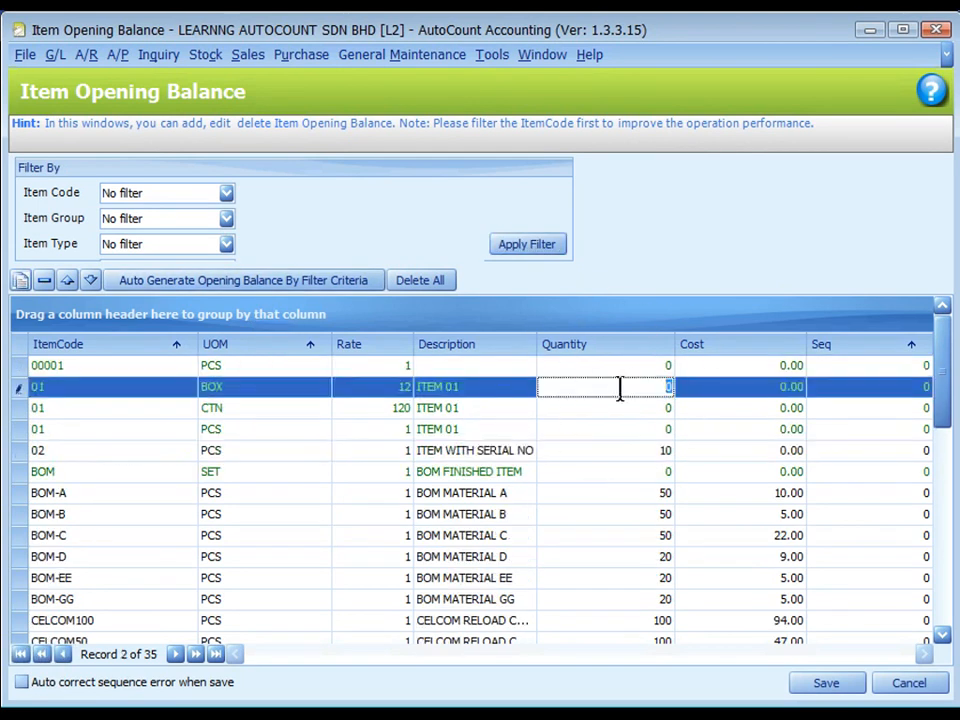
{"action": "left_click", "coordinate": [718, 390]}
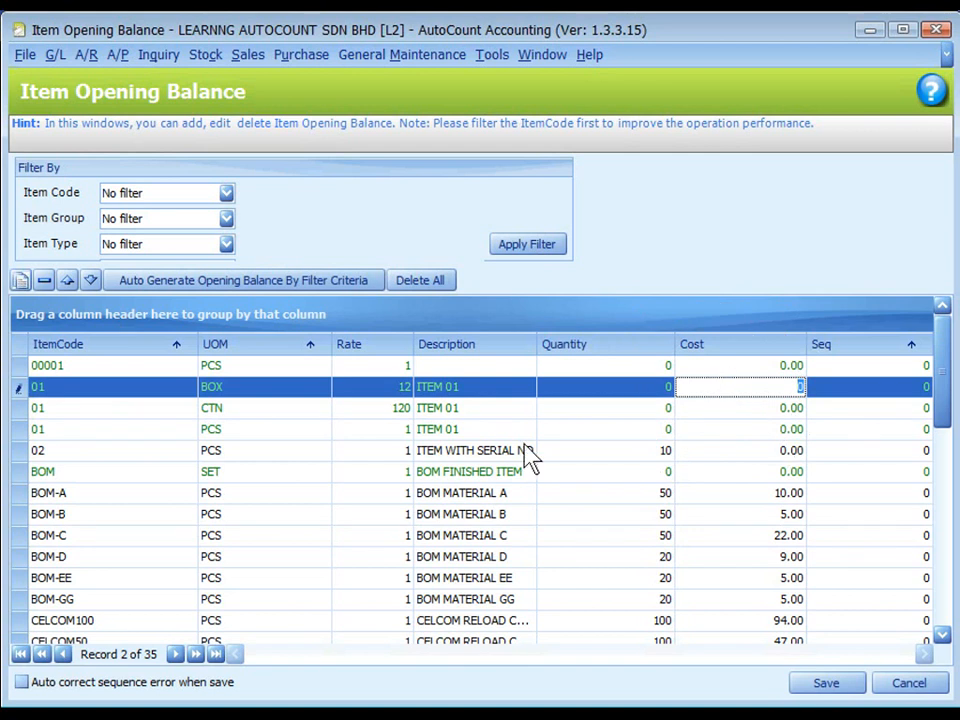
Step: Copy the N50 opening balance row twice and open the first copy's quantity for editing
{"action": "scroll", "coordinate": [614, 427], "scroll_direction": "down", "scroll_amount": 7}
{"action": "left_click", "coordinate": [236, 471]}
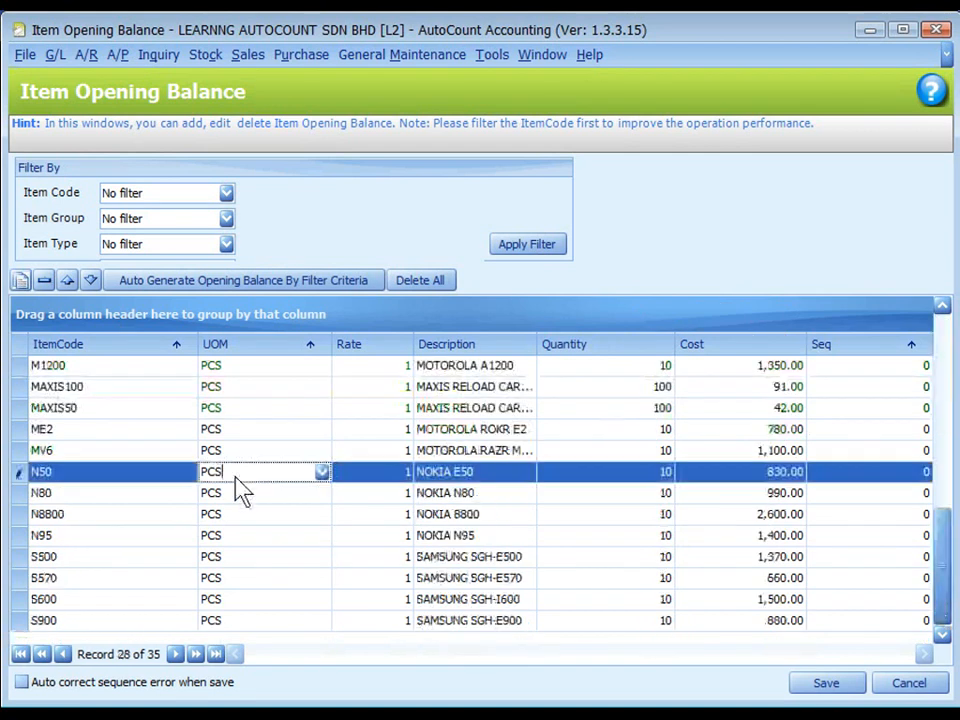
{"action": "left_click", "coordinate": [21, 281]}
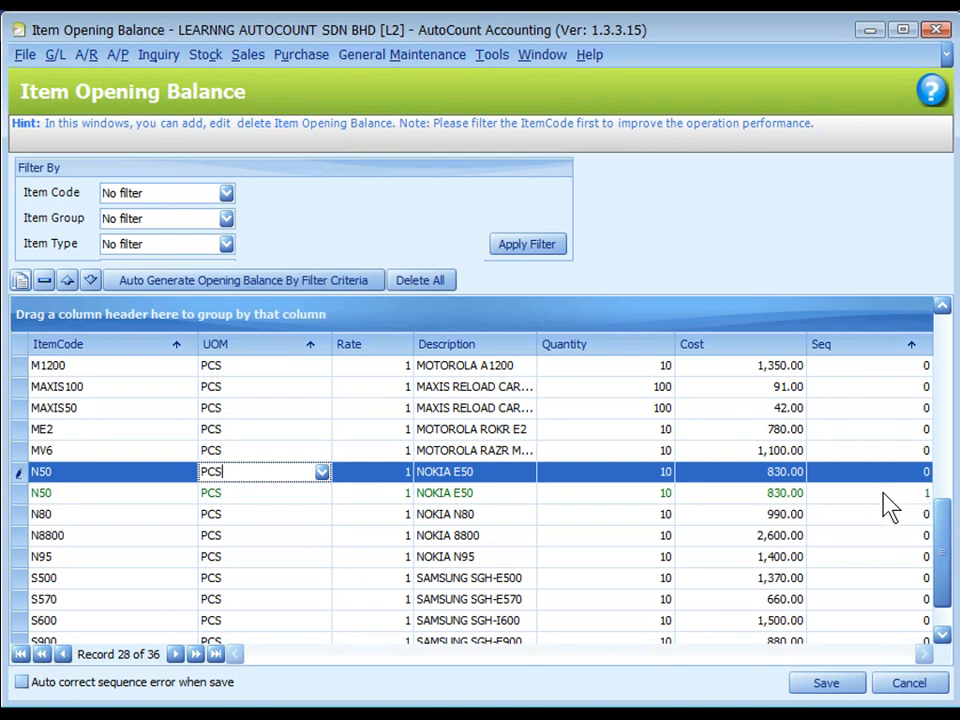
{"action": "left_click", "coordinate": [21, 280]}
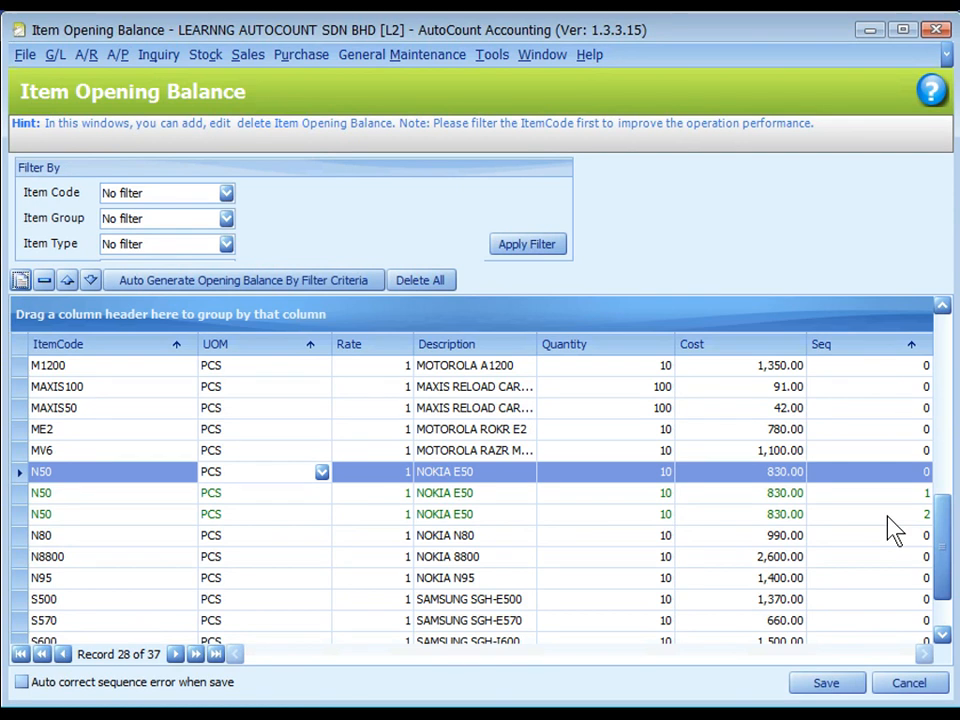
{"action": "left_click", "coordinate": [641, 494]}
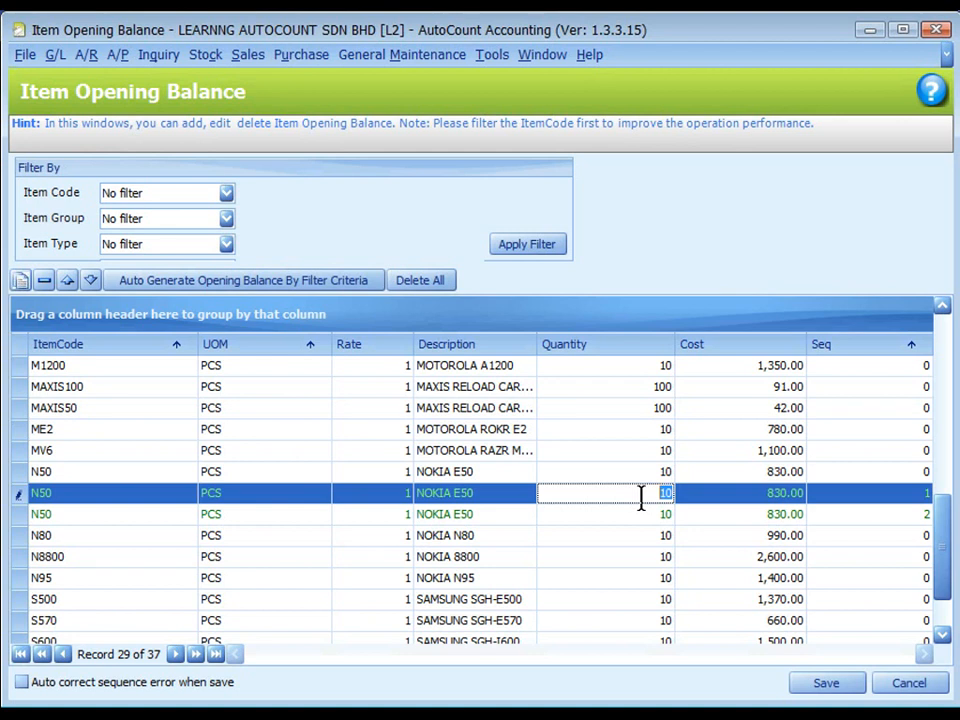
Step: Delete both copied N50 opening balance rows, sequence 2 and sequence 1
{"action": "scroll", "coordinate": [641, 498], "scroll_direction": "down", "scroll_amount": 1}
{"action": "left_click", "coordinate": [126, 480]}
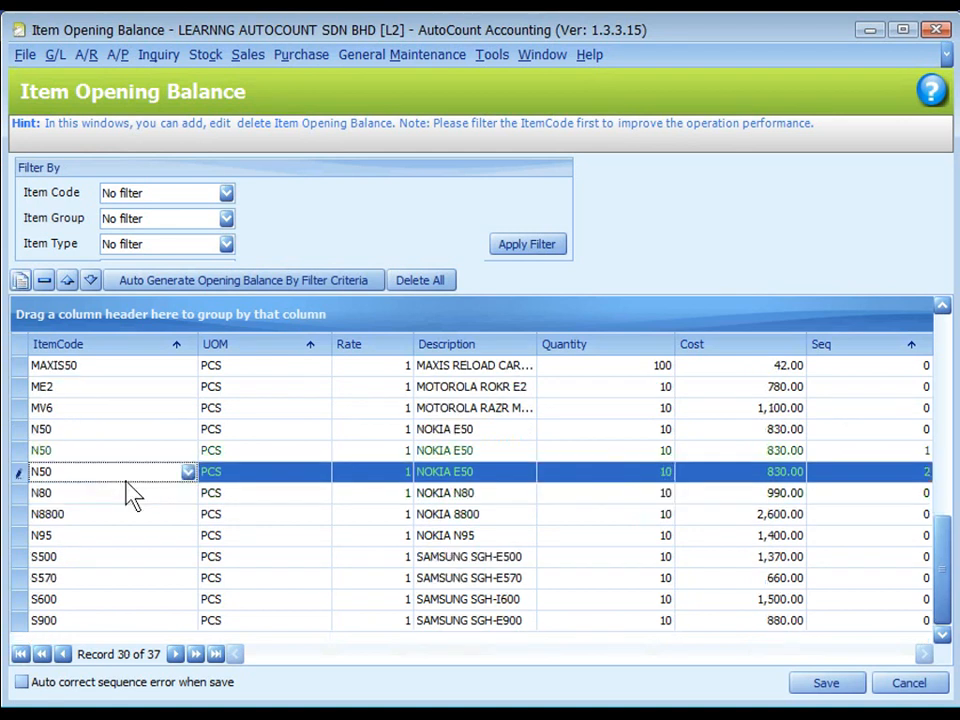
{"action": "left_click", "coordinate": [40, 282]}
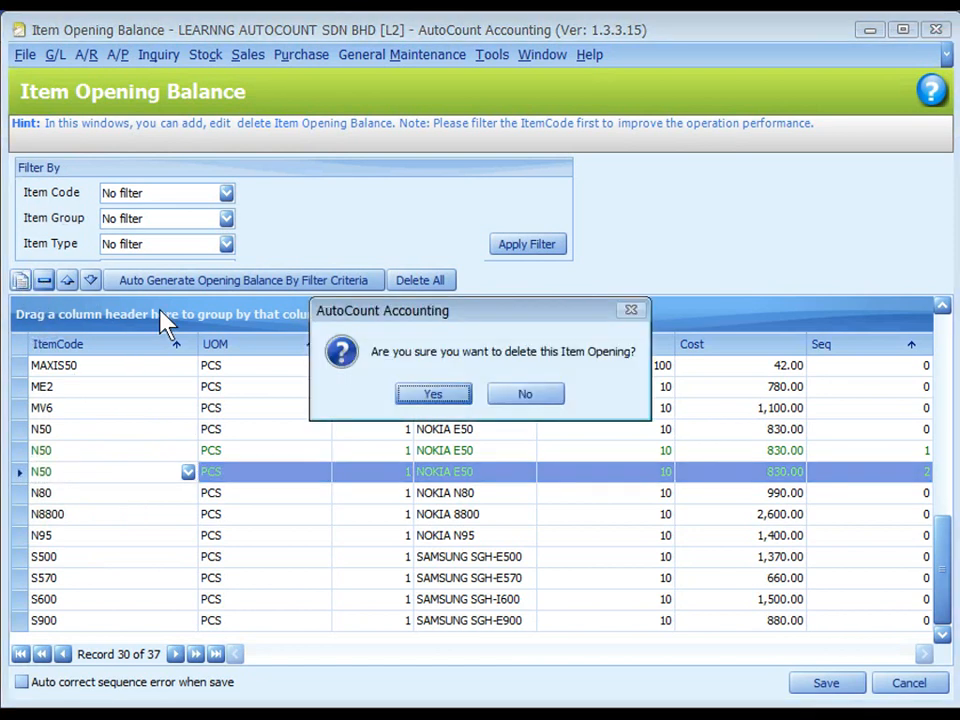
{"action": "left_click", "coordinate": [418, 394]}
{"action": "left_click", "coordinate": [96, 470]}
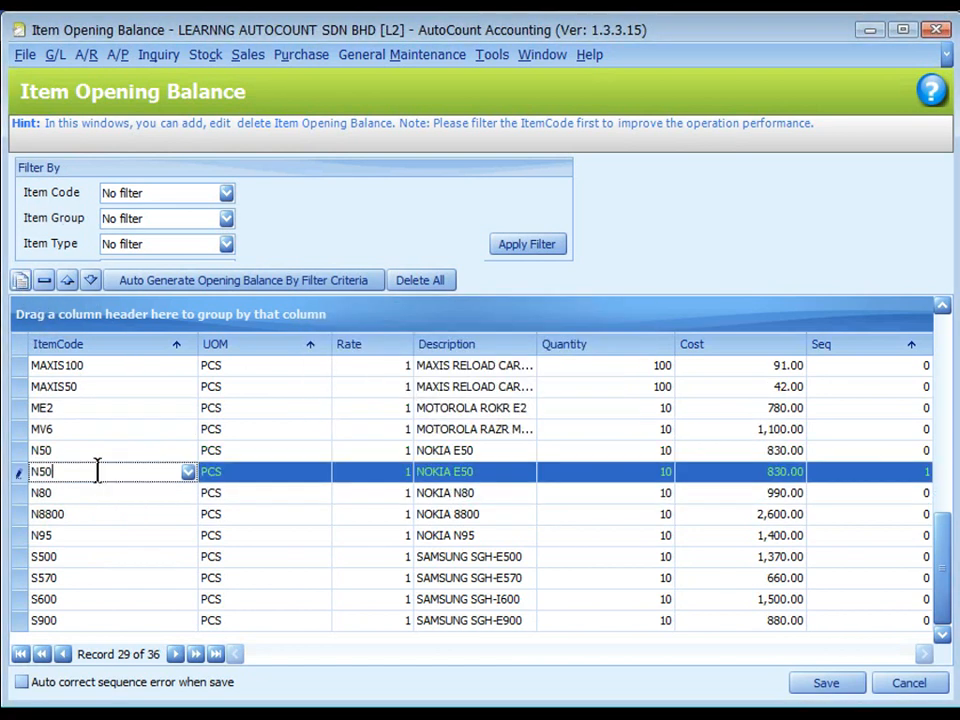
{"action": "left_click", "coordinate": [44, 281]}
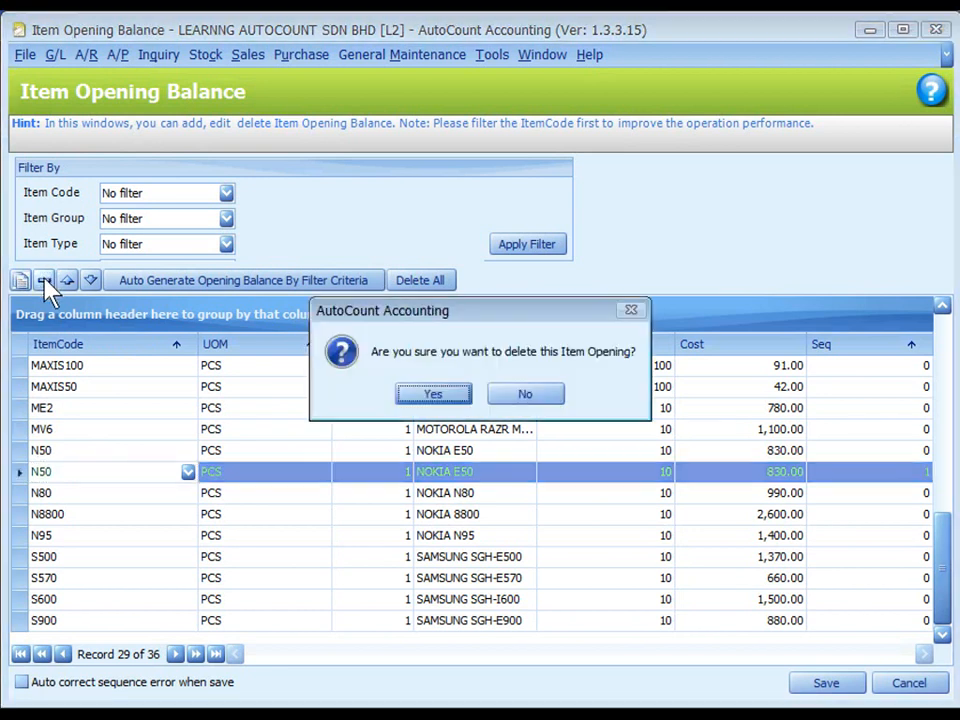
{"action": "left_click", "coordinate": [430, 396]}
Step: Save the item opening balances and close the maintenance window
{"action": "left_click", "coordinate": [826, 684]}
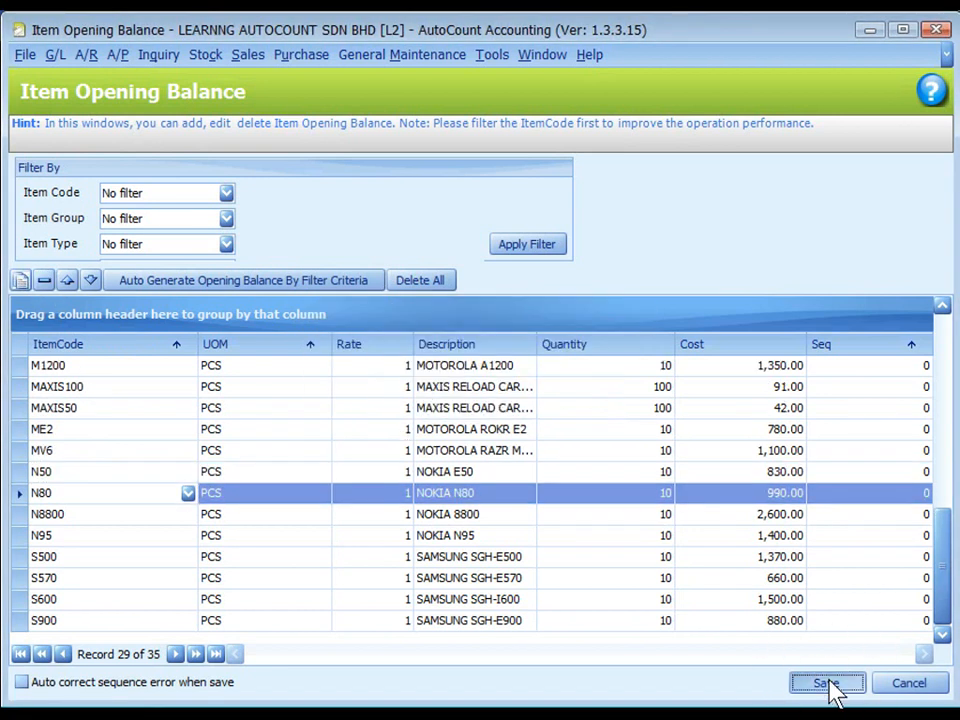
{"action": "left_click", "coordinate": [478, 395]}
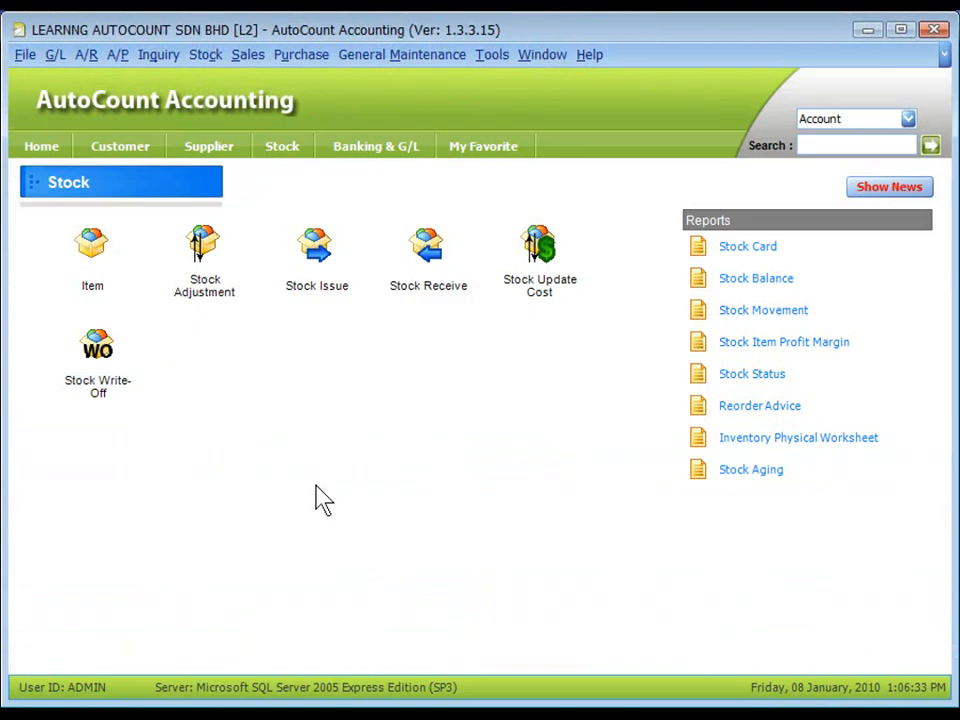